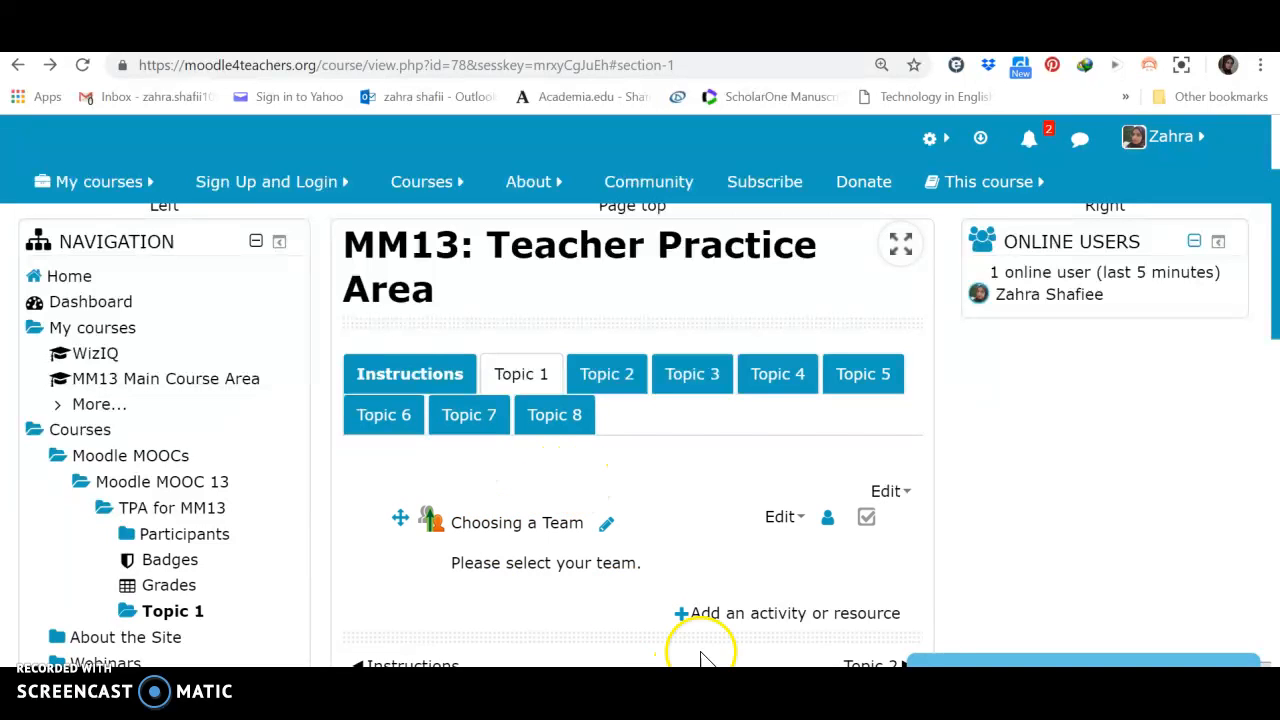
Add a new BigBlueButtonBN activity to Topic 1 of the course
click(737, 618)
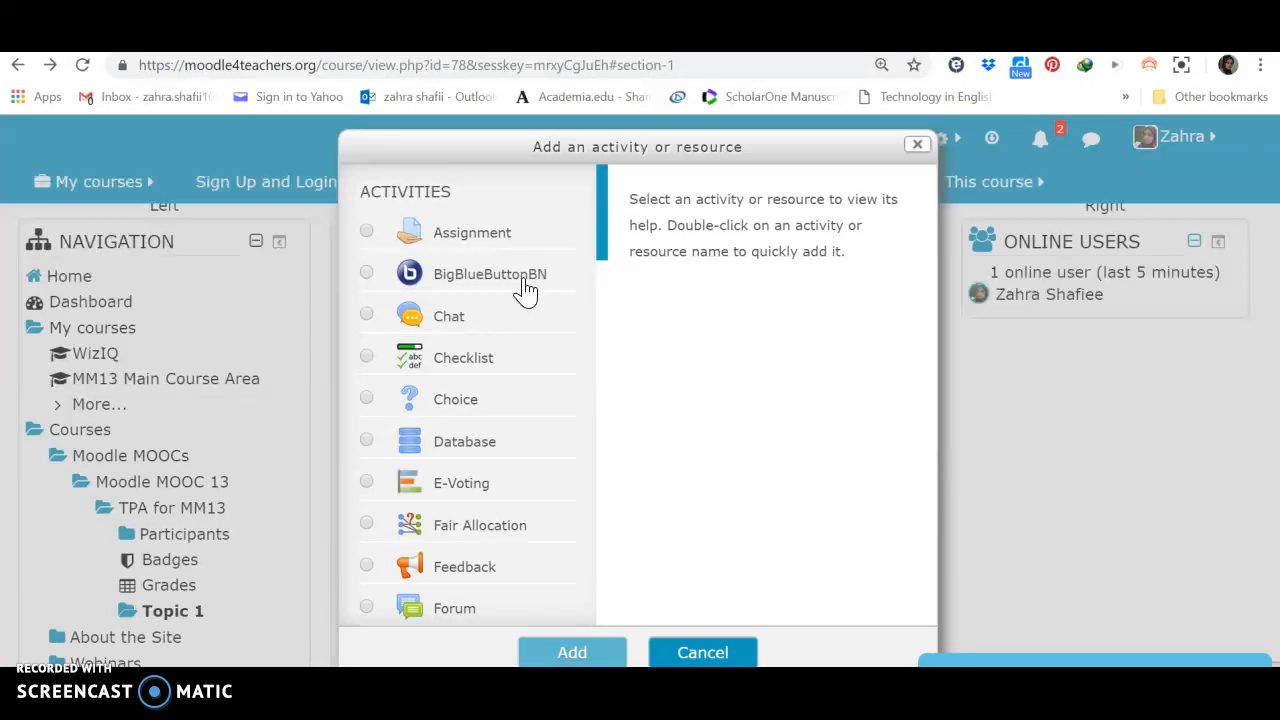
click(366, 272)
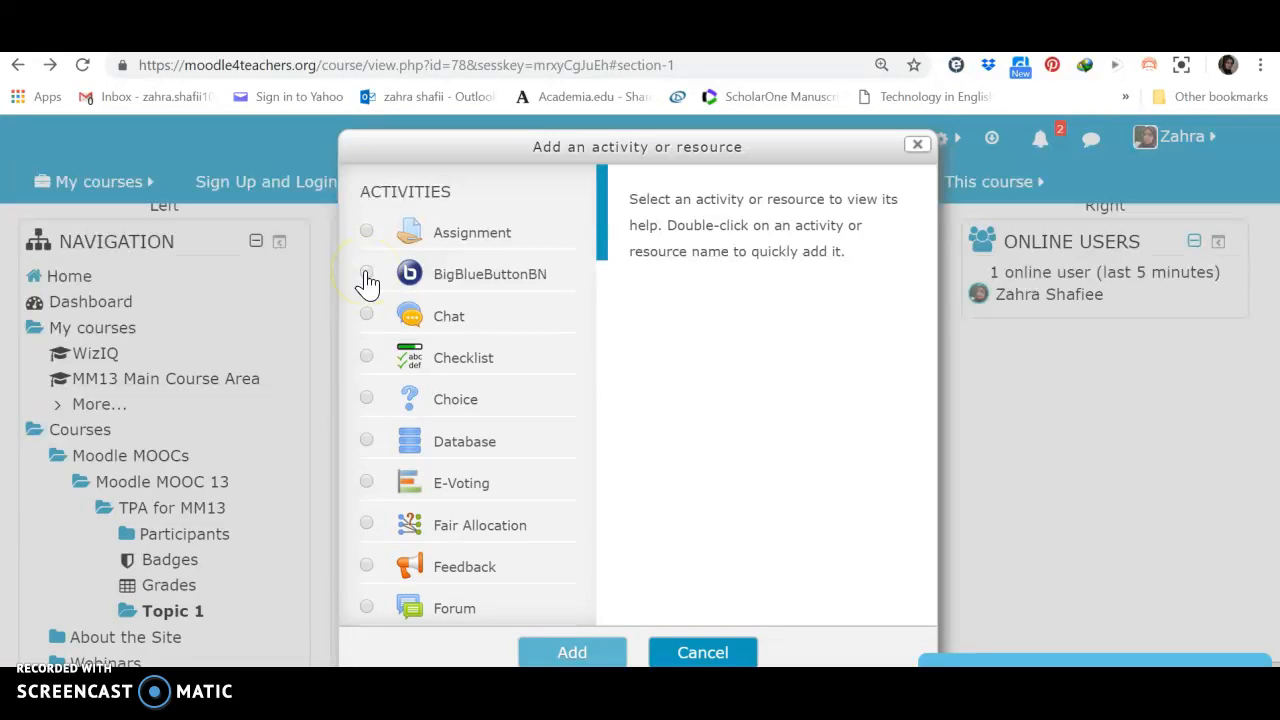
click(367, 275)
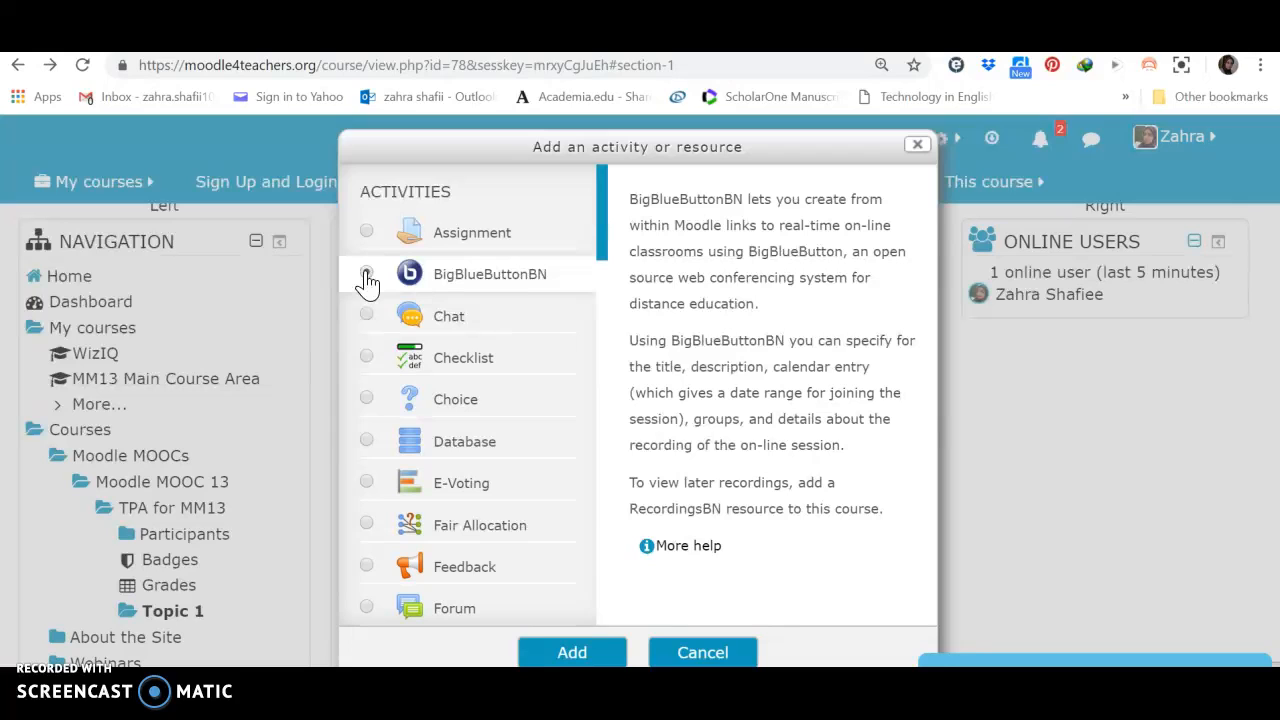
click(572, 655)
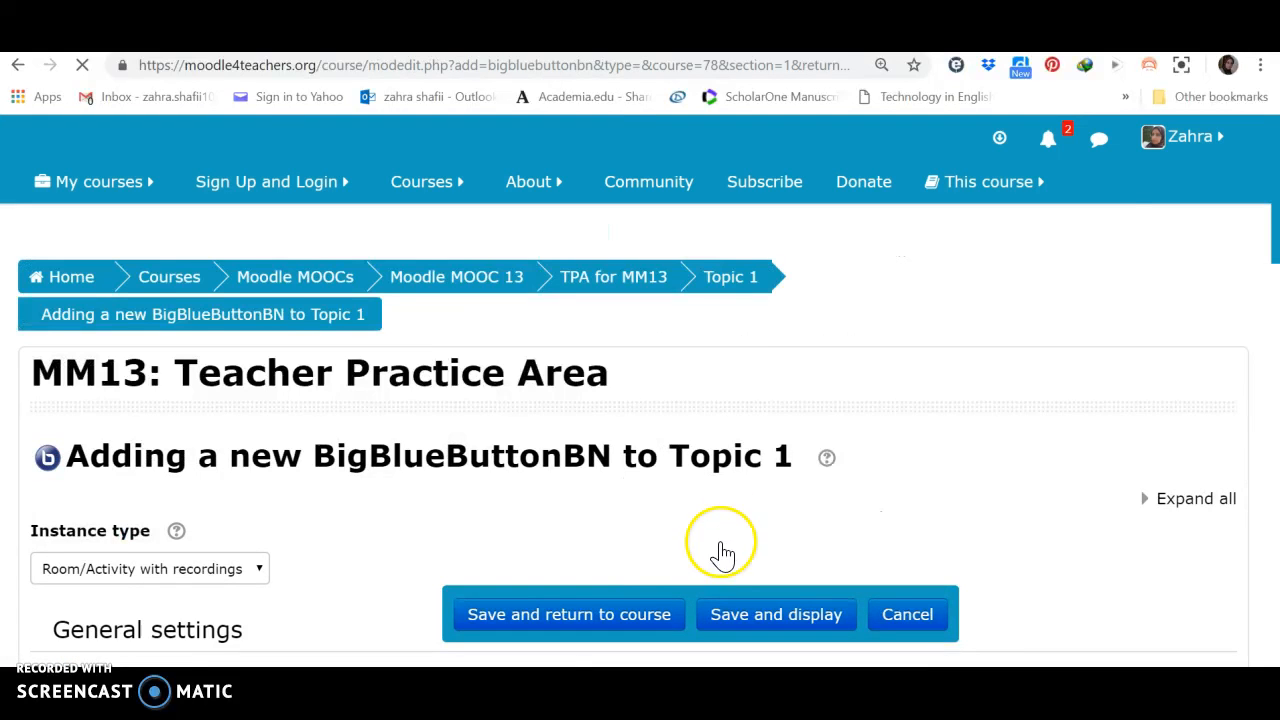
Try the Recordings only instance type, and set the activity's instance type to Room/Activity with recordings
scroll(812, 505, down, 3)
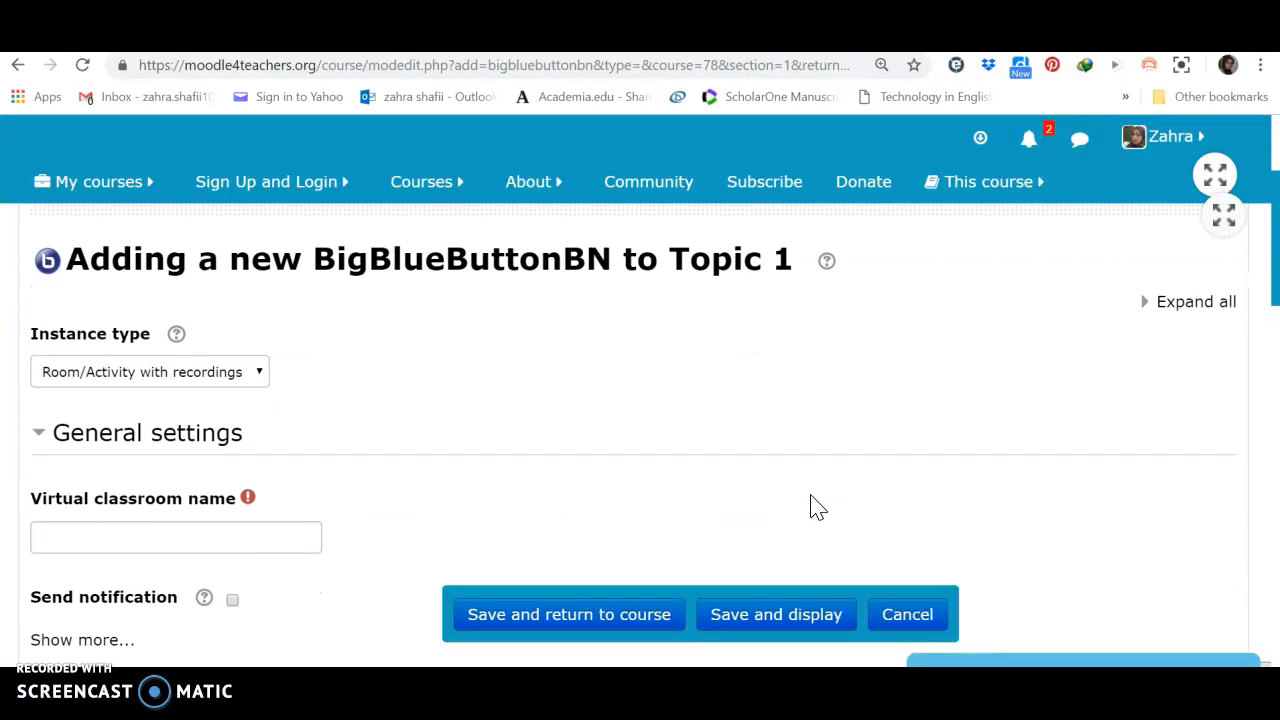
scroll(812, 505, down, 2)
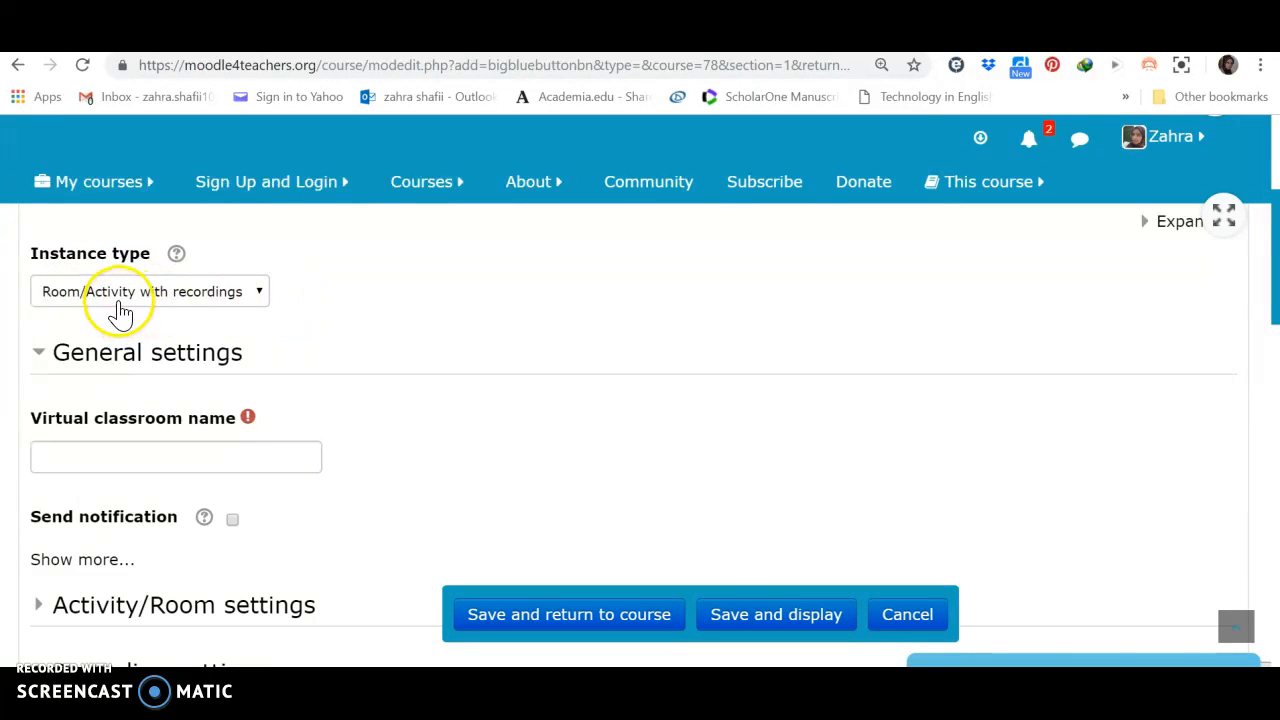
click(254, 300)
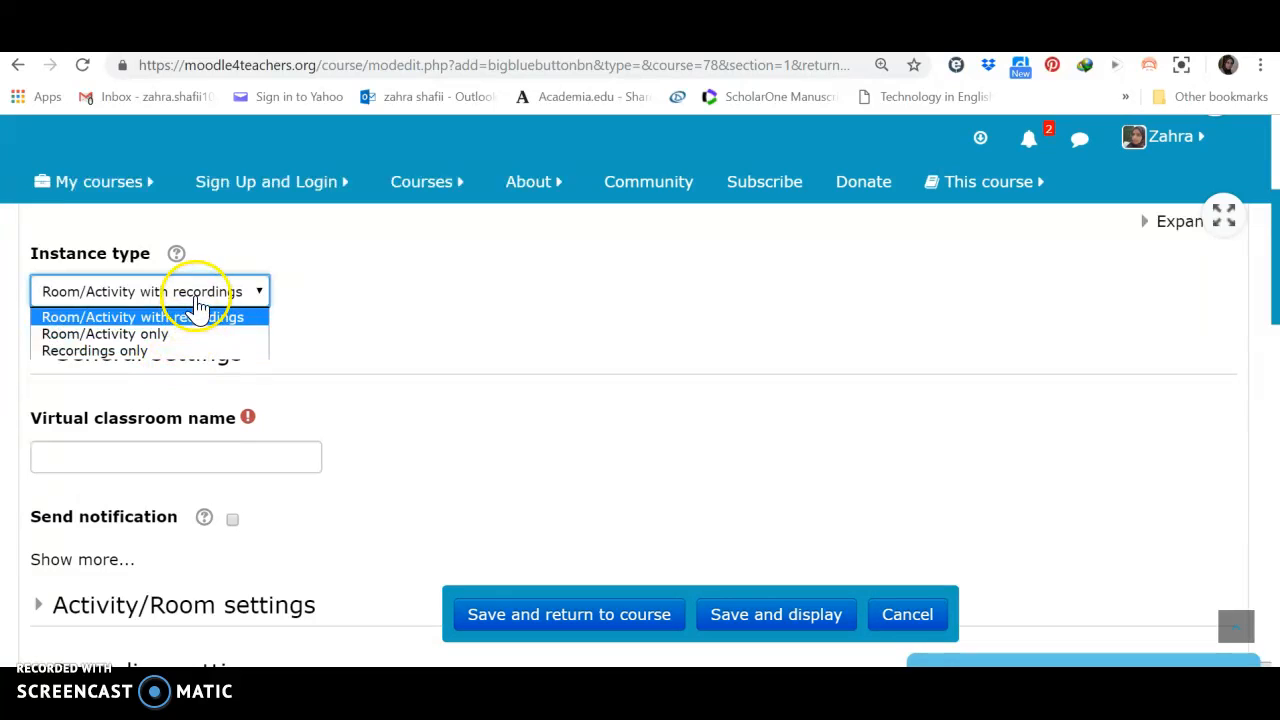
click(199, 314)
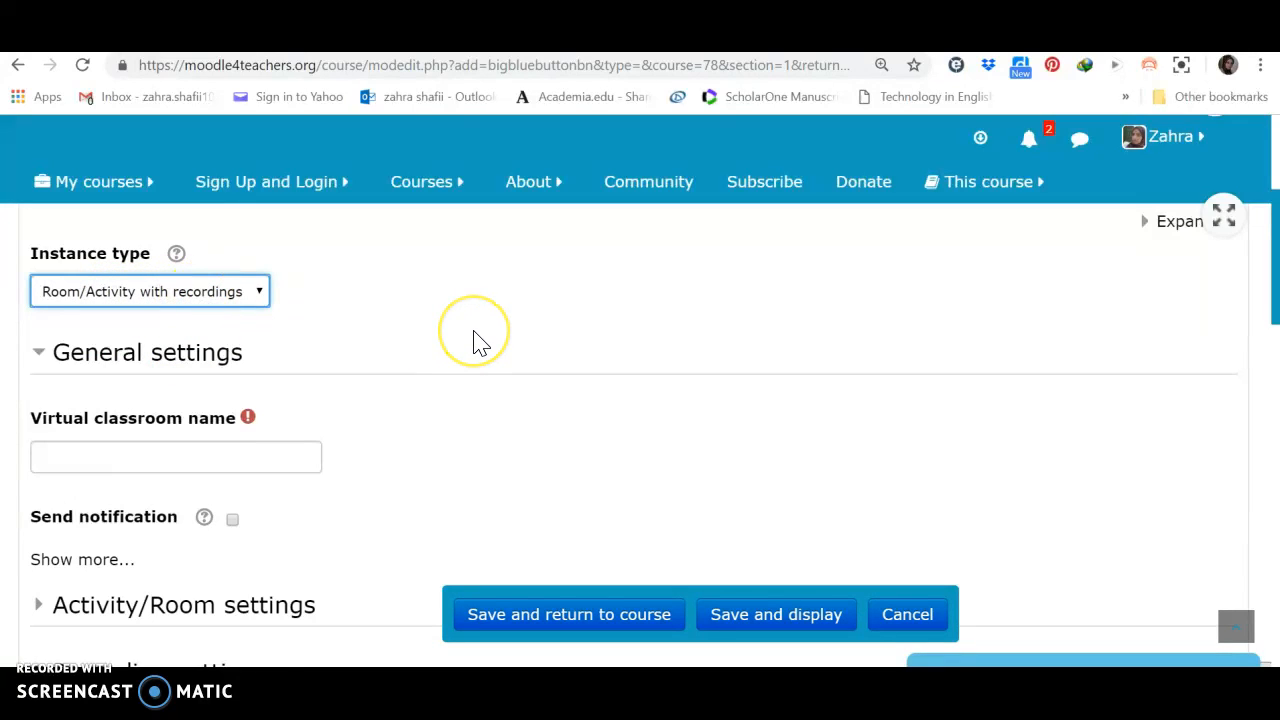
key(Down)
key(Down)
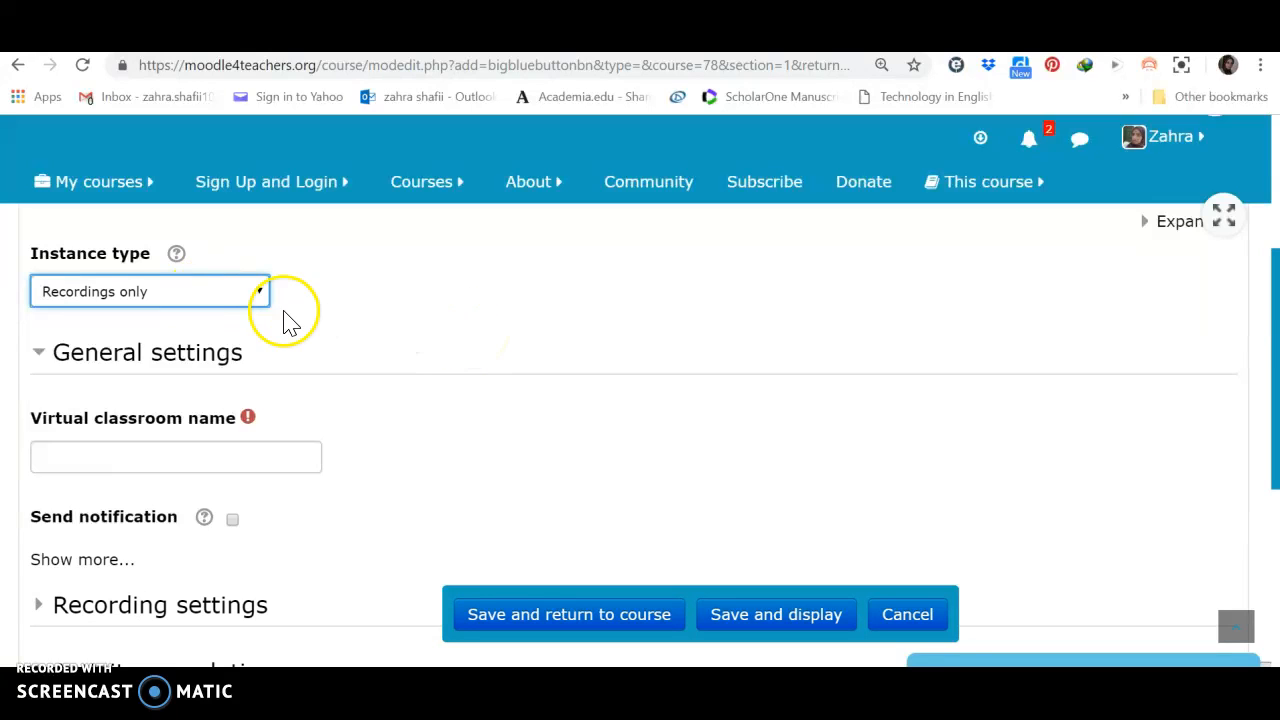
click(259, 293)
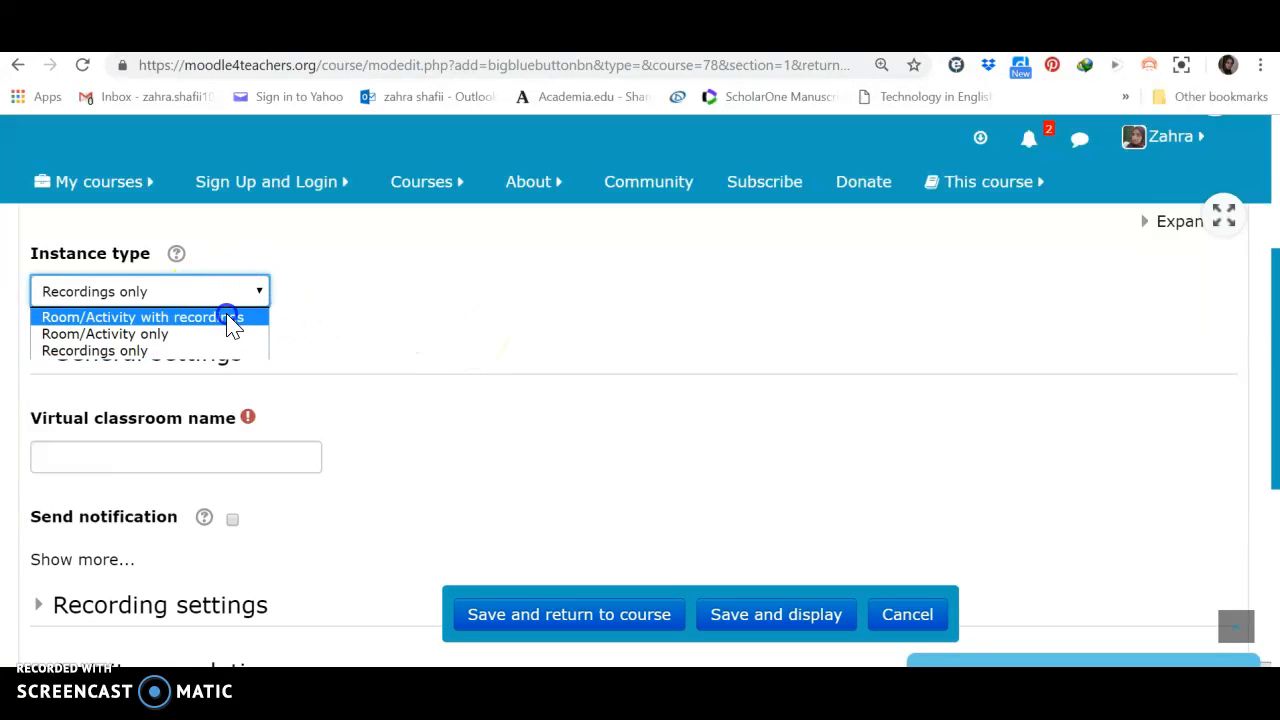
click(230, 318)
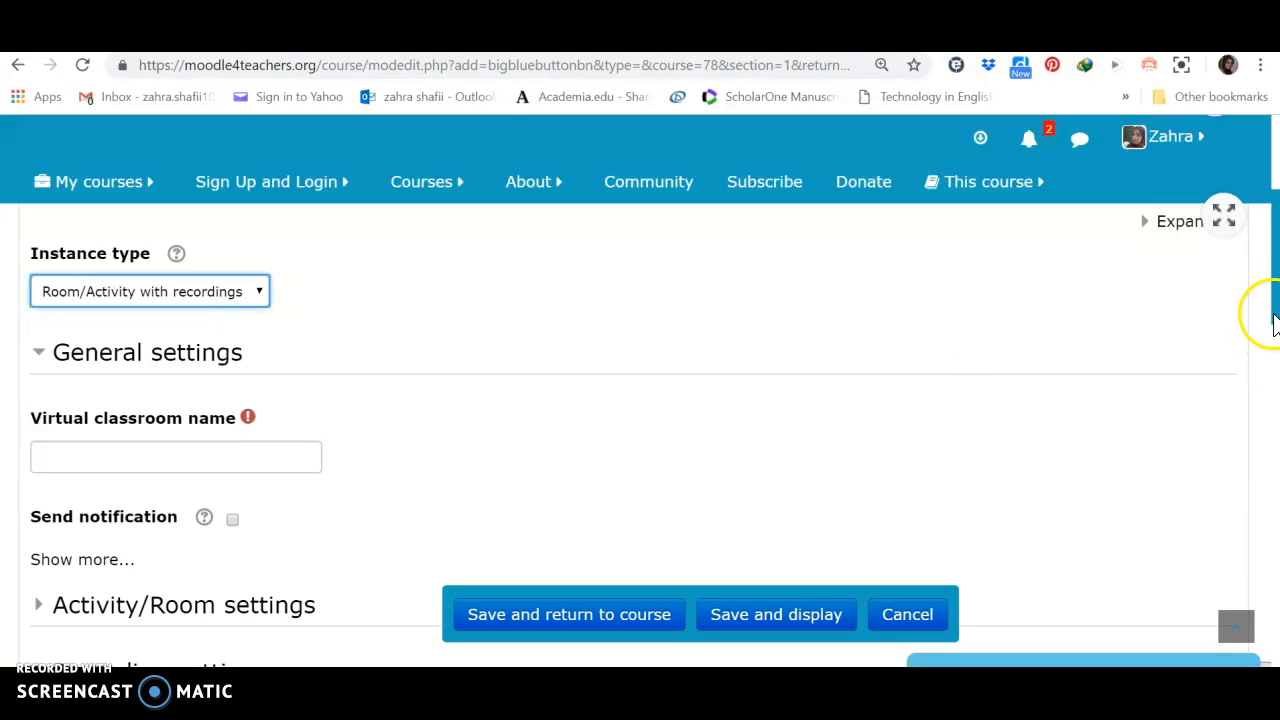
Name the virtual classroom "Biology Class" in the general settings
drag(1271, 317, 1273, 354)
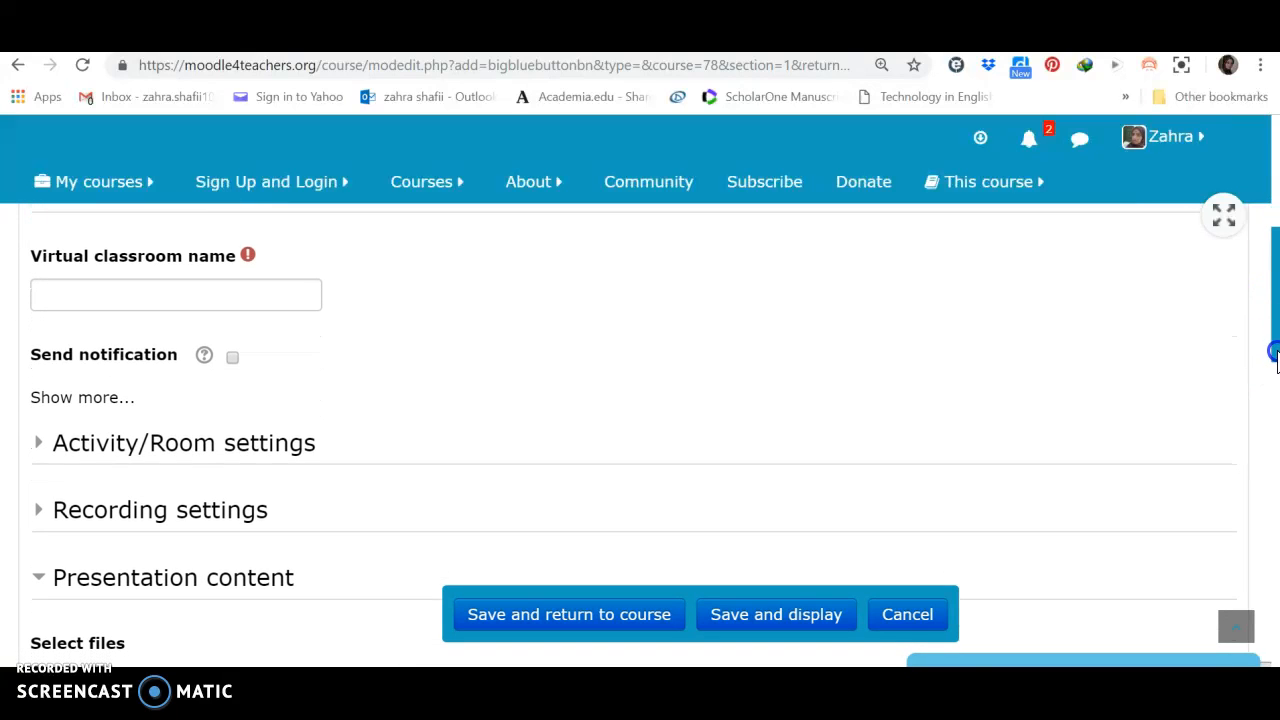
click(91, 294)
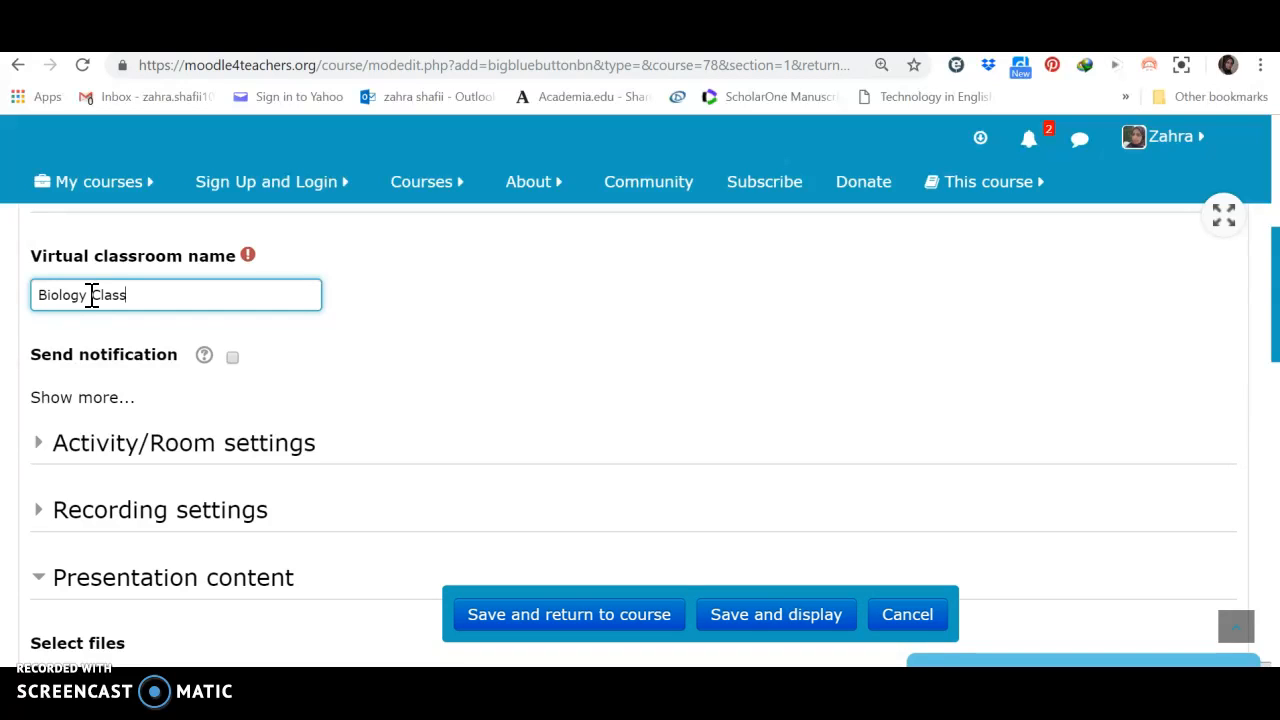
click(396, 348)
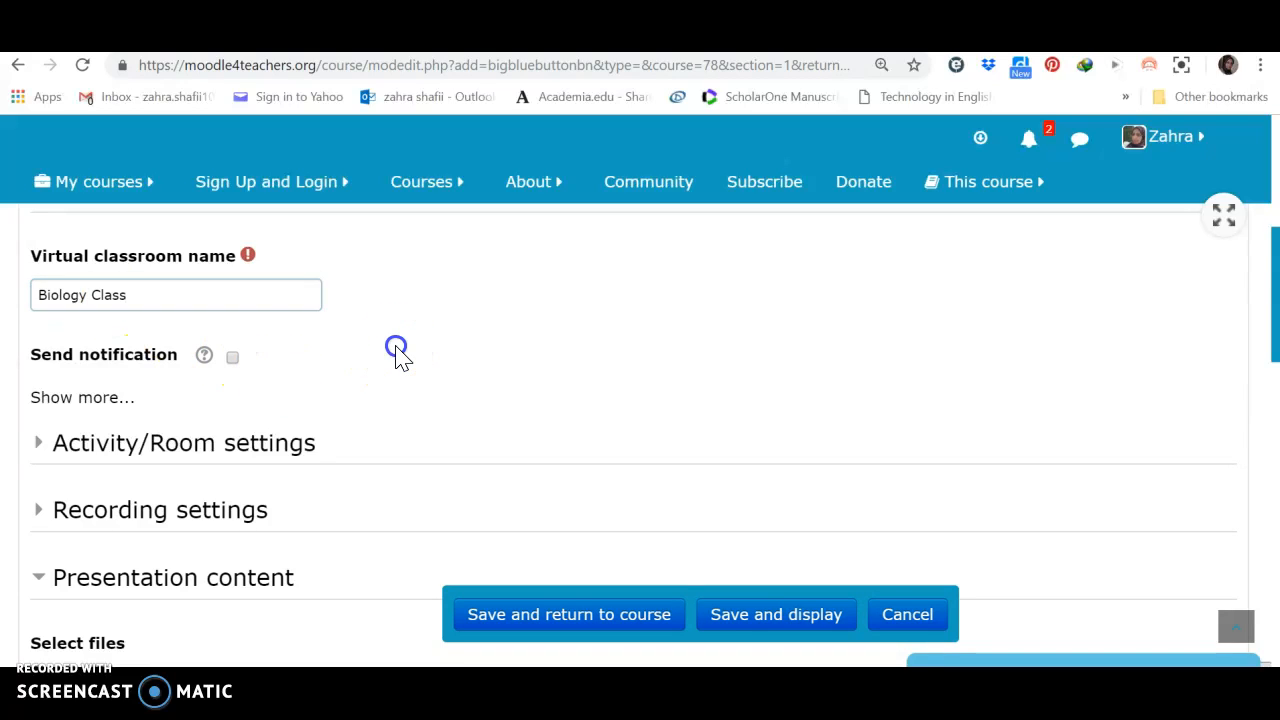
Show the additional general settings, enter the description "Welcome to biology class!" and enable its display on the course page
scroll(398, 356, down, 1)
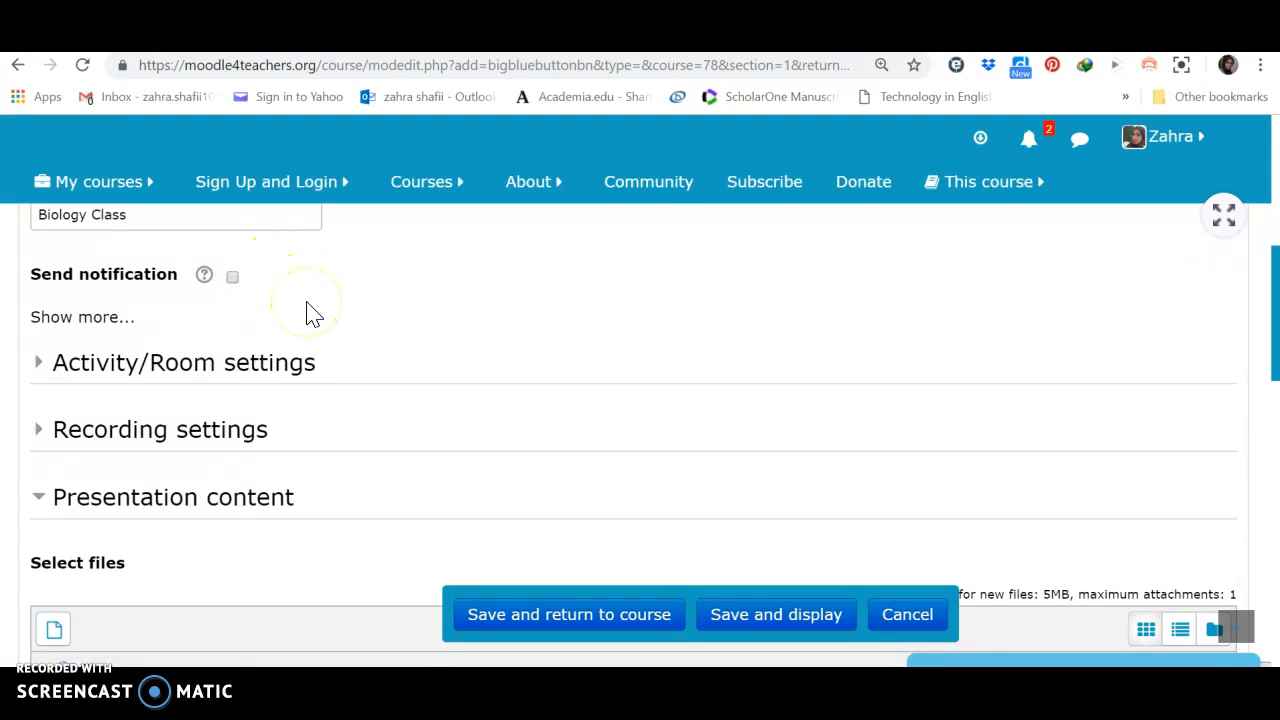
scroll(312, 314, down, 1)
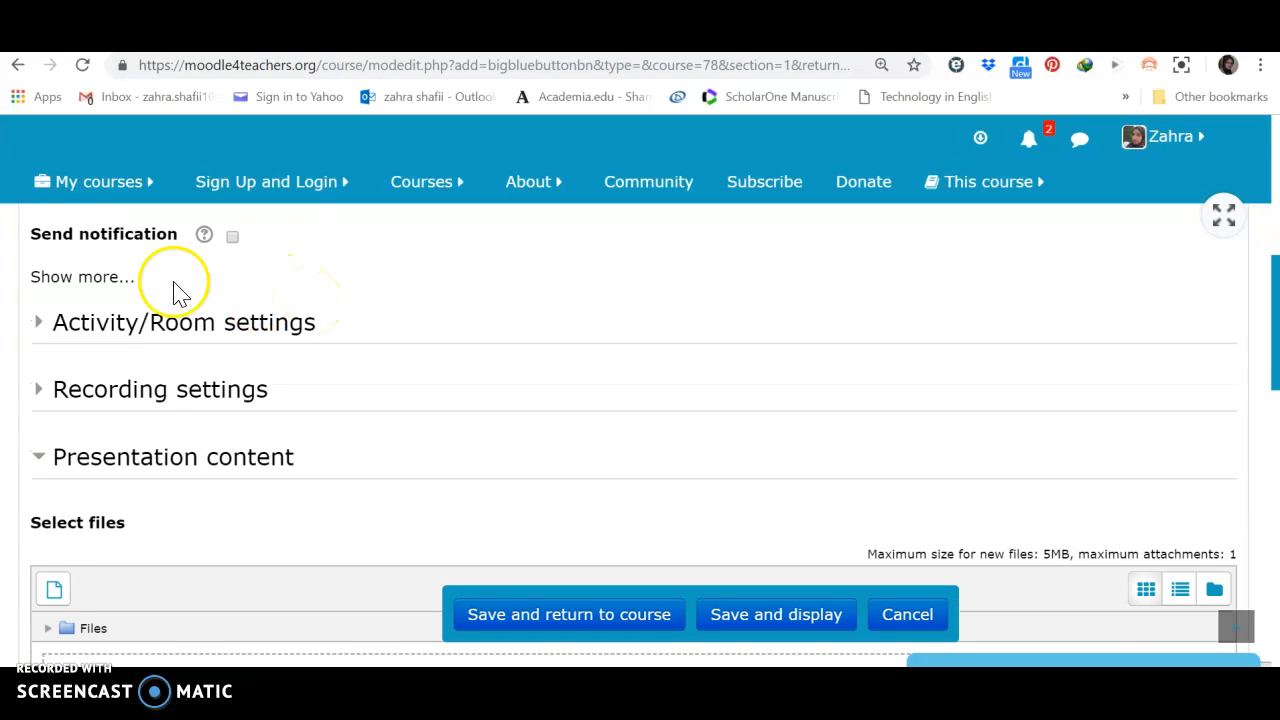
click(114, 278)
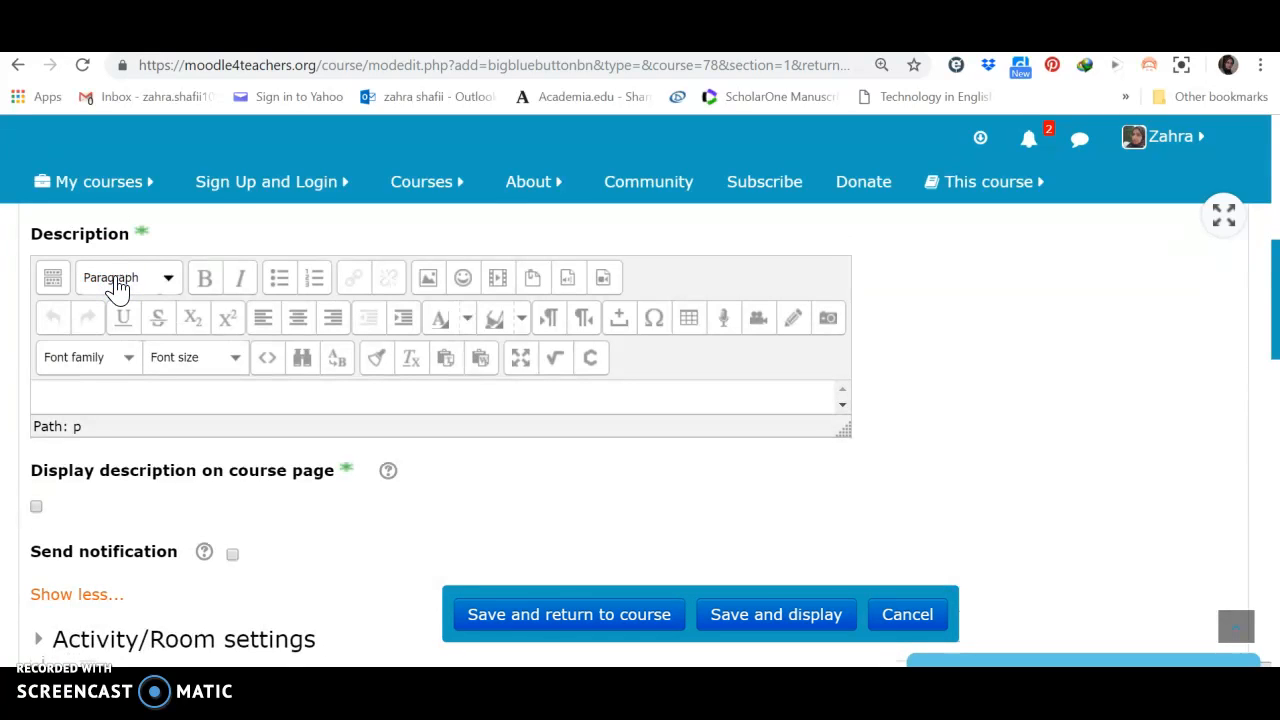
click(94, 397)
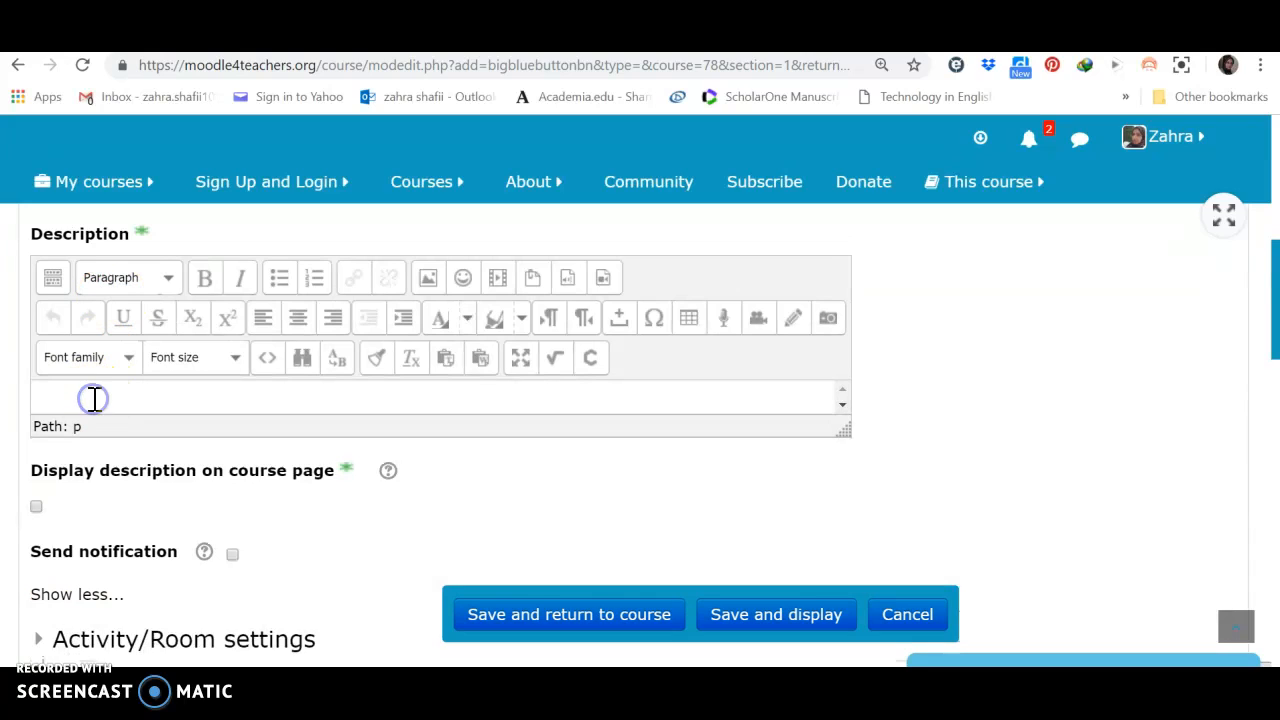
text(Welcome to biolog)
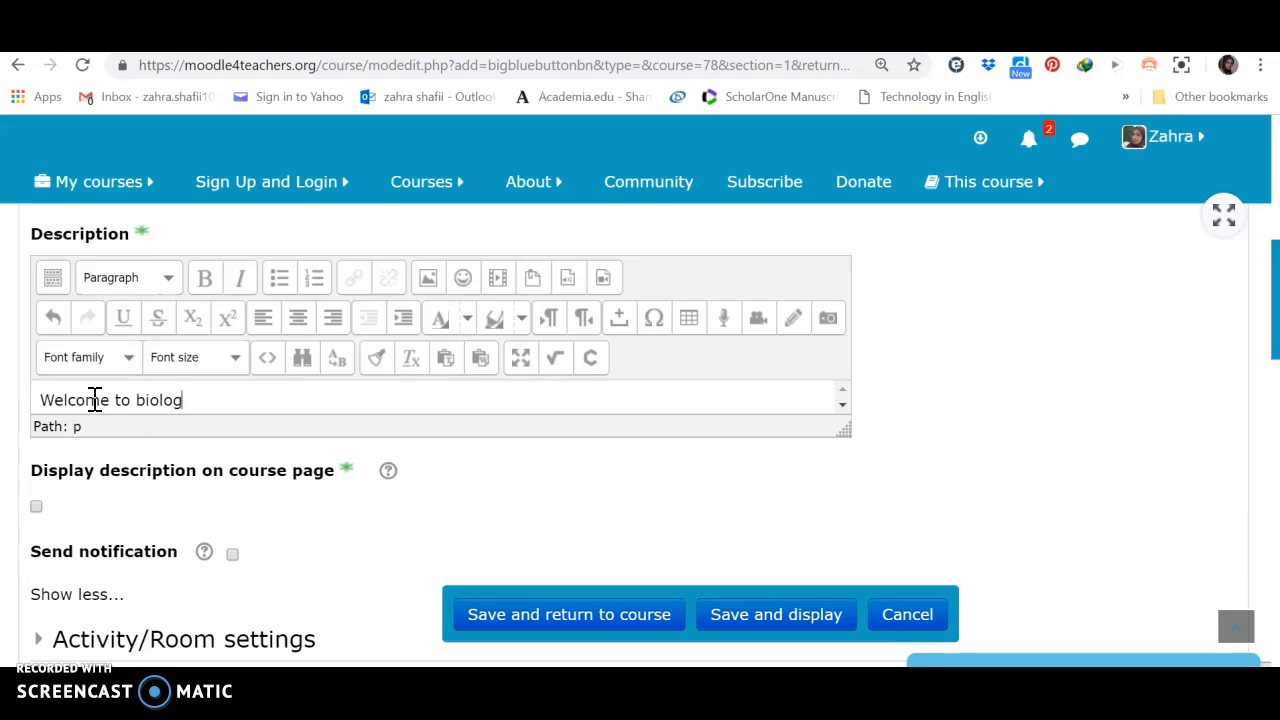
text(class!)
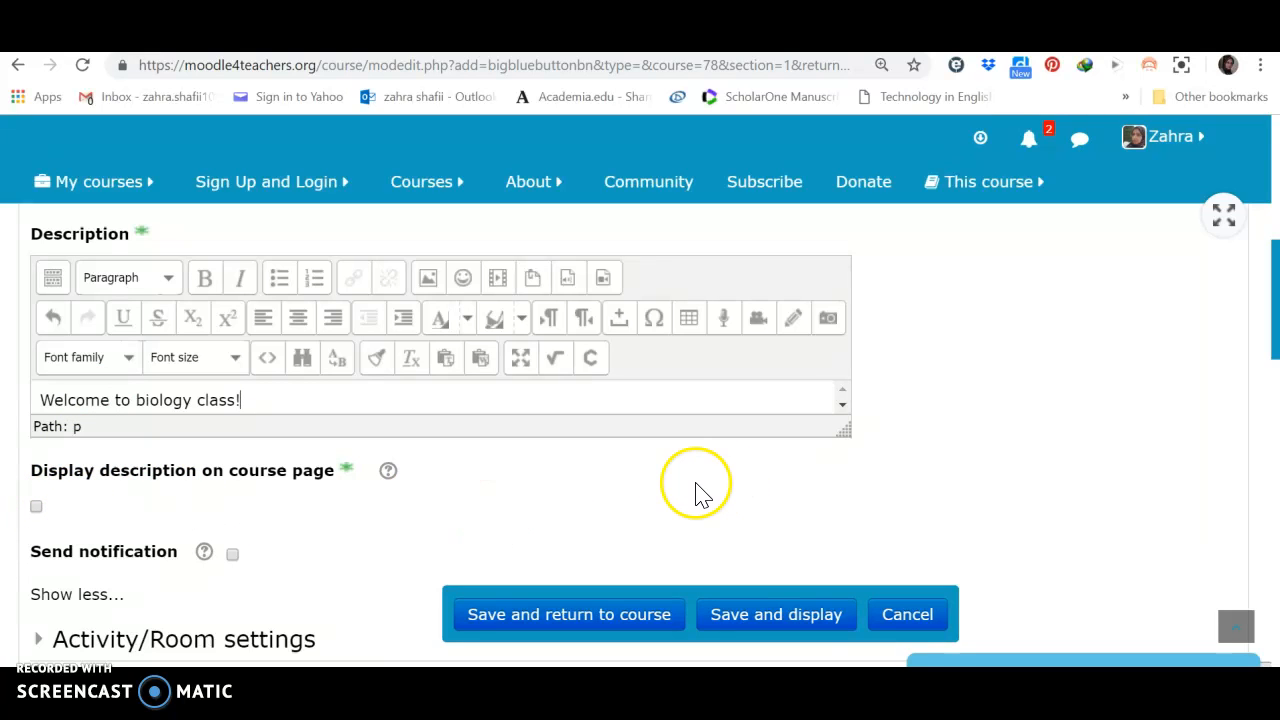
scroll(697, 489, down, 1)
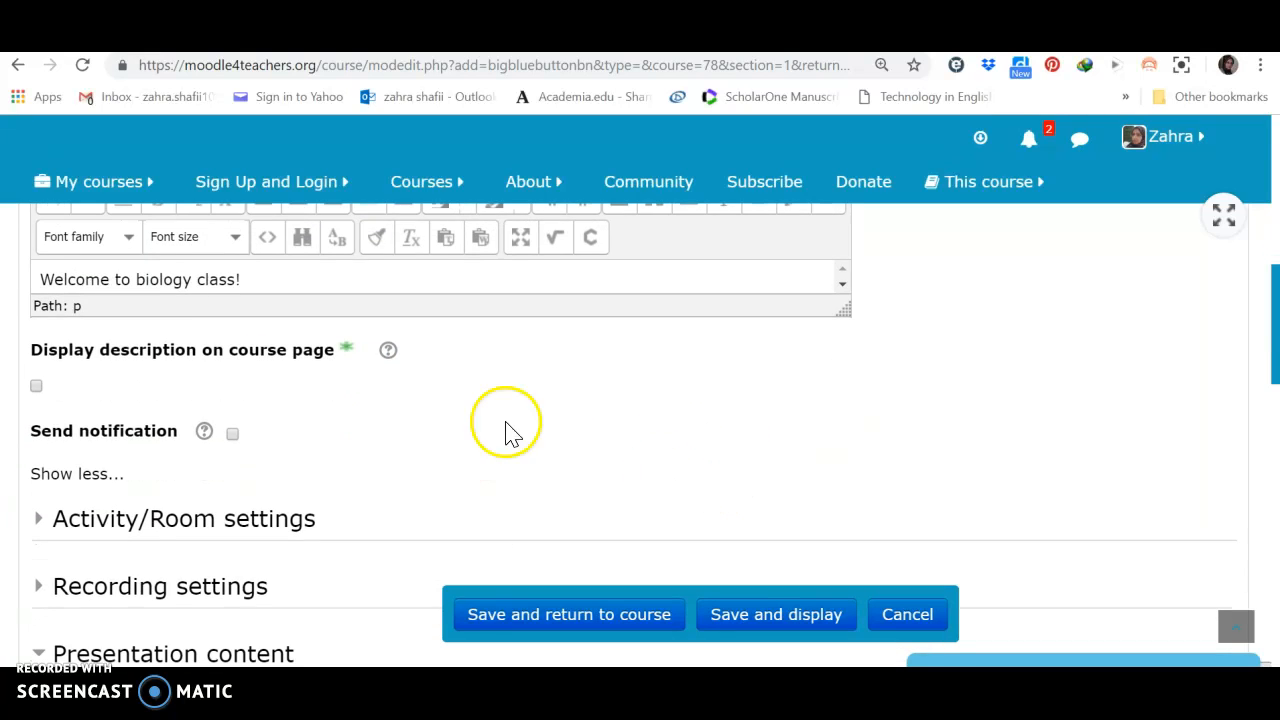
click(36, 388)
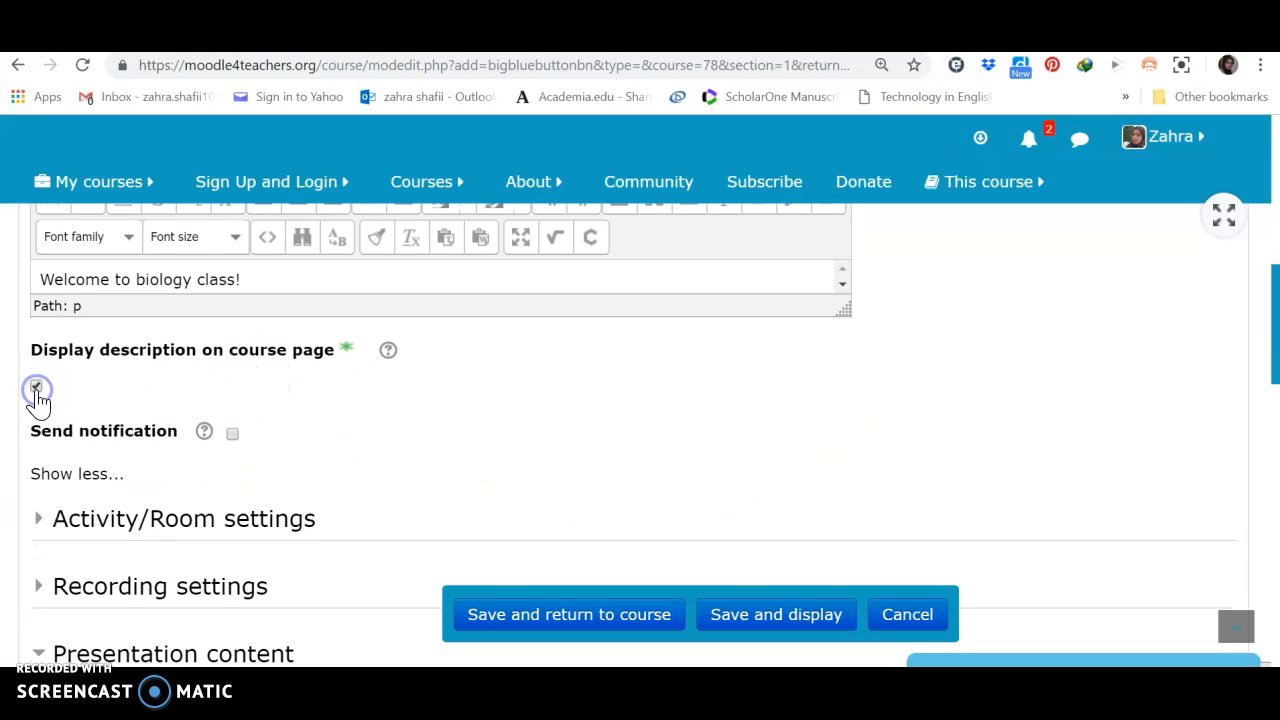
Expand the Activity/Room settings and enter "Welcome to the class" as the welcome message
scroll(436, 443, down, 1)
scroll(436, 443, down, 2)
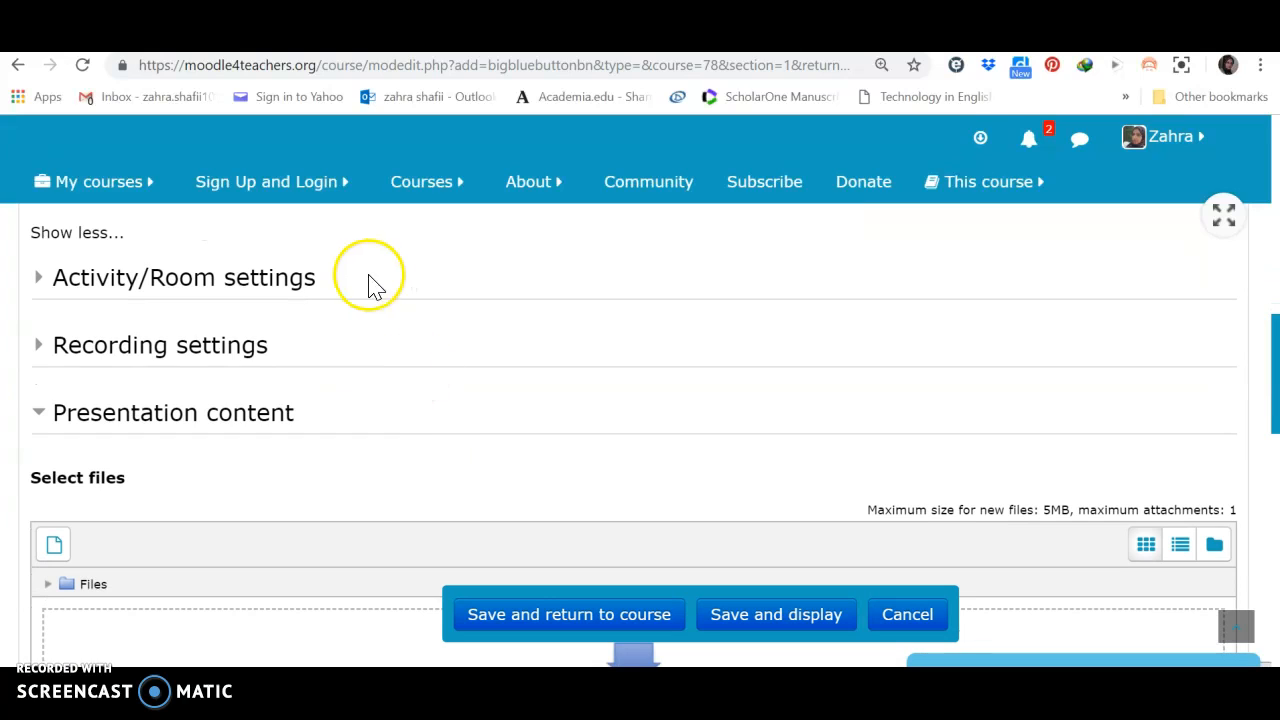
click(303, 289)
click(179, 406)
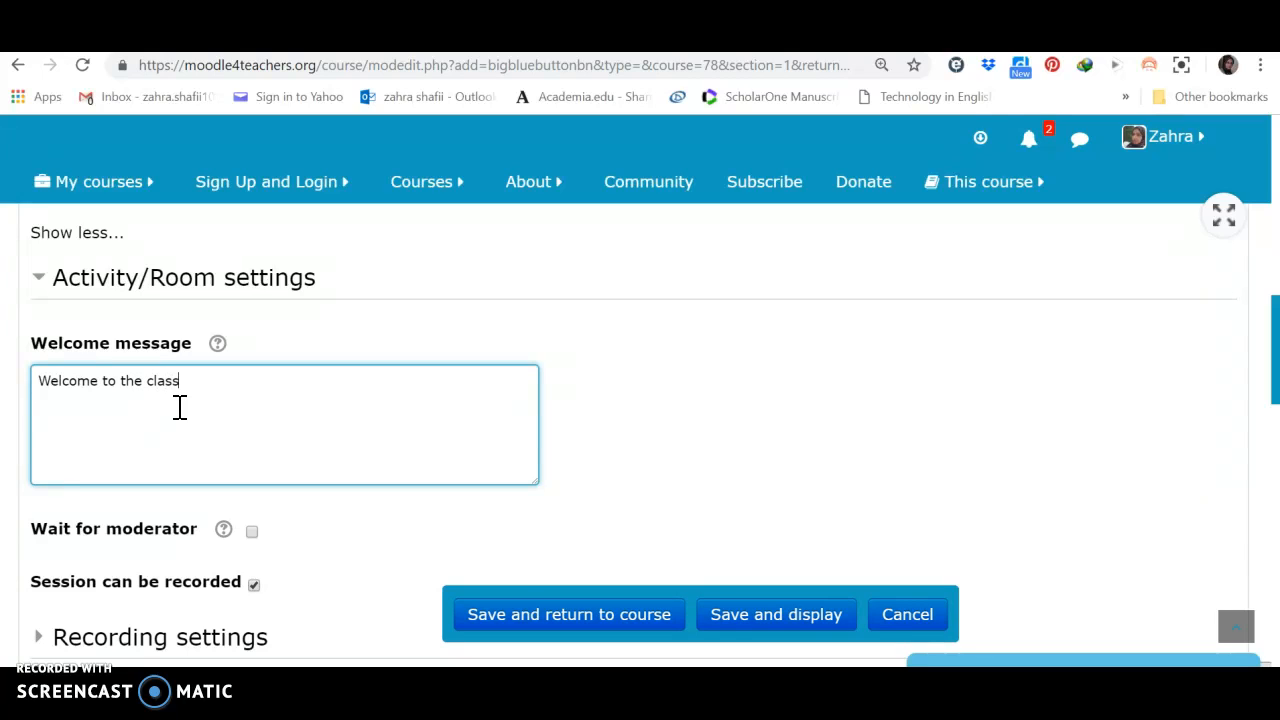
click(324, 535)
Read the help for the Wait for moderator option and close it
scroll(331, 538, down, 1)
scroll(331, 538, down, 2)
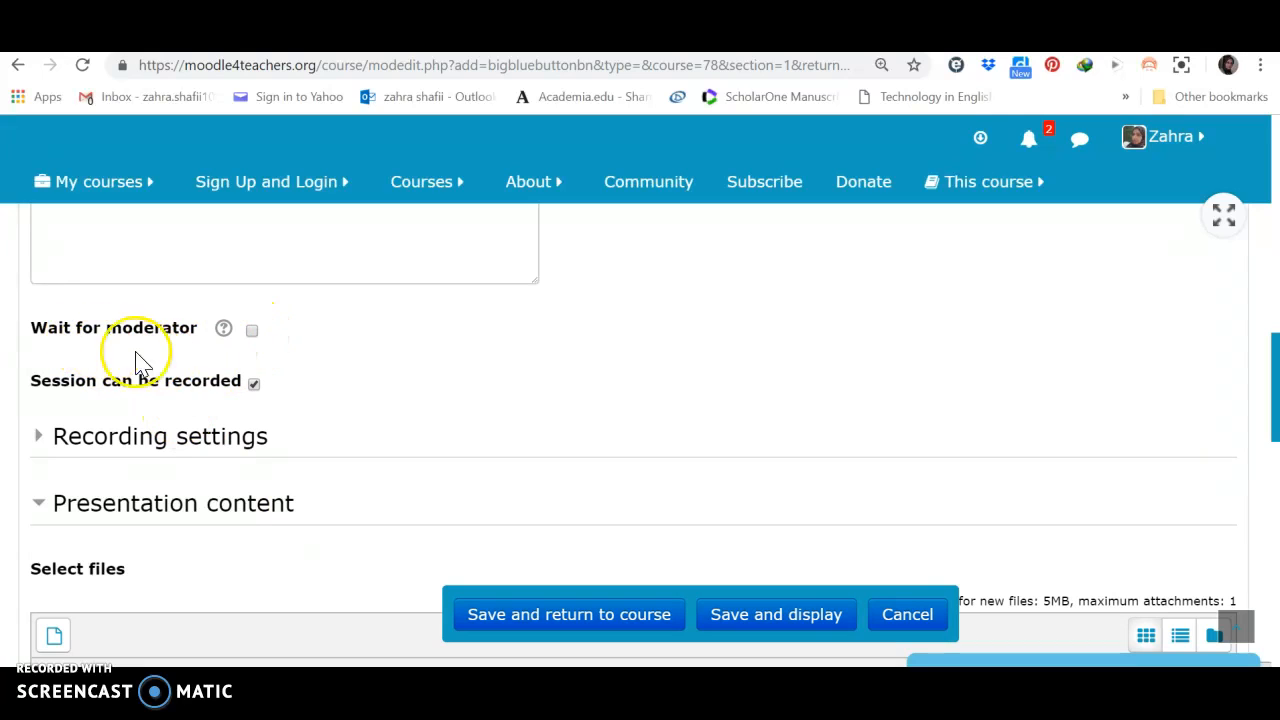
click(223, 330)
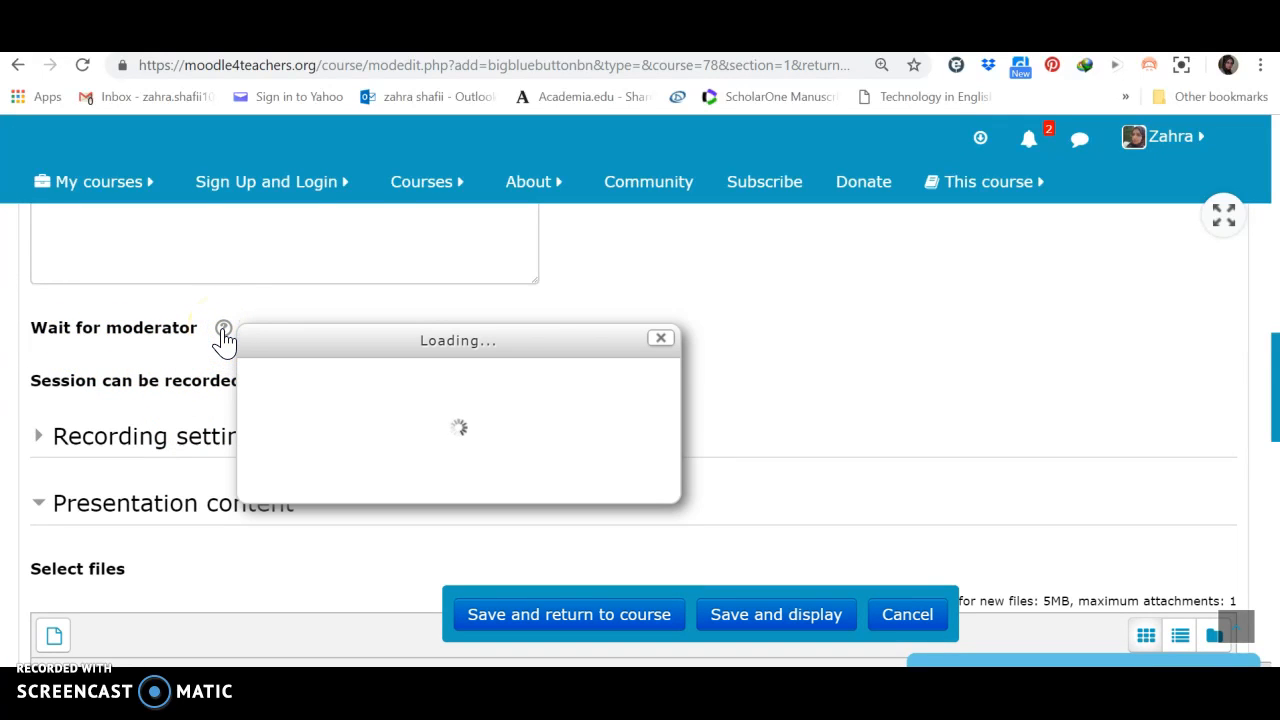
click(664, 263)
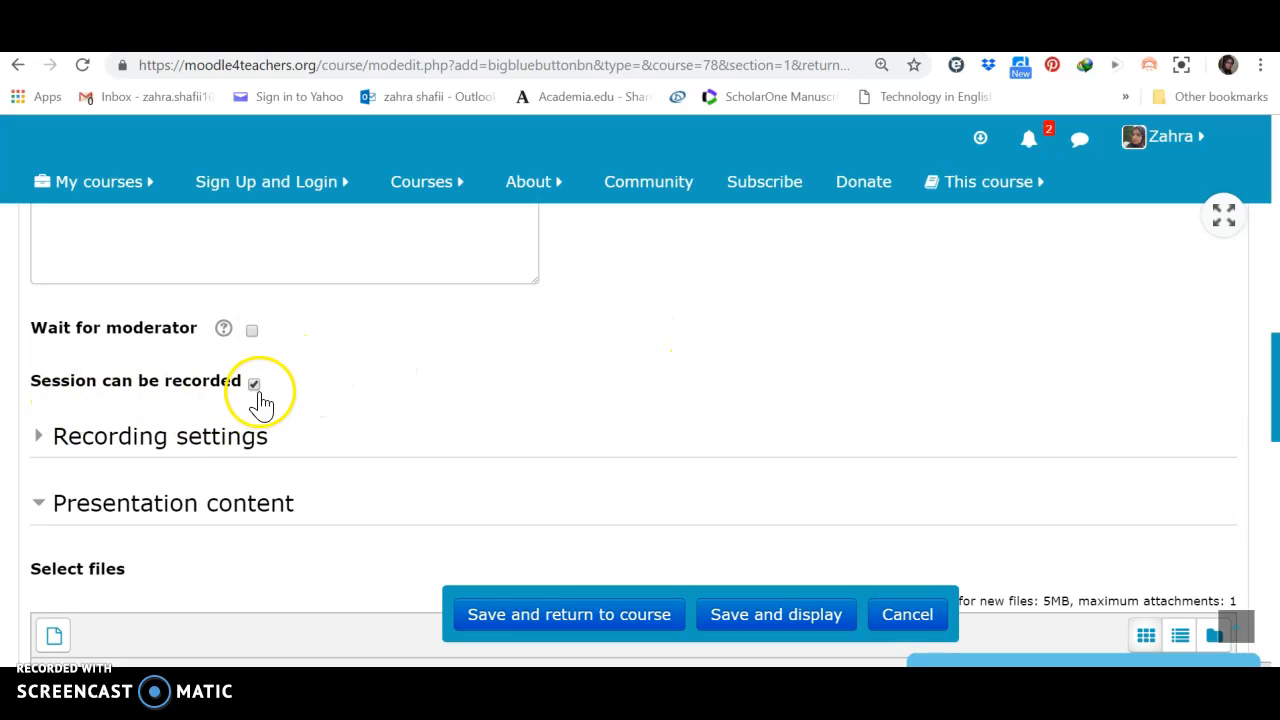
Expand the Recording settings to review the imported links and recording preview options
scroll(365, 435, down, 3)
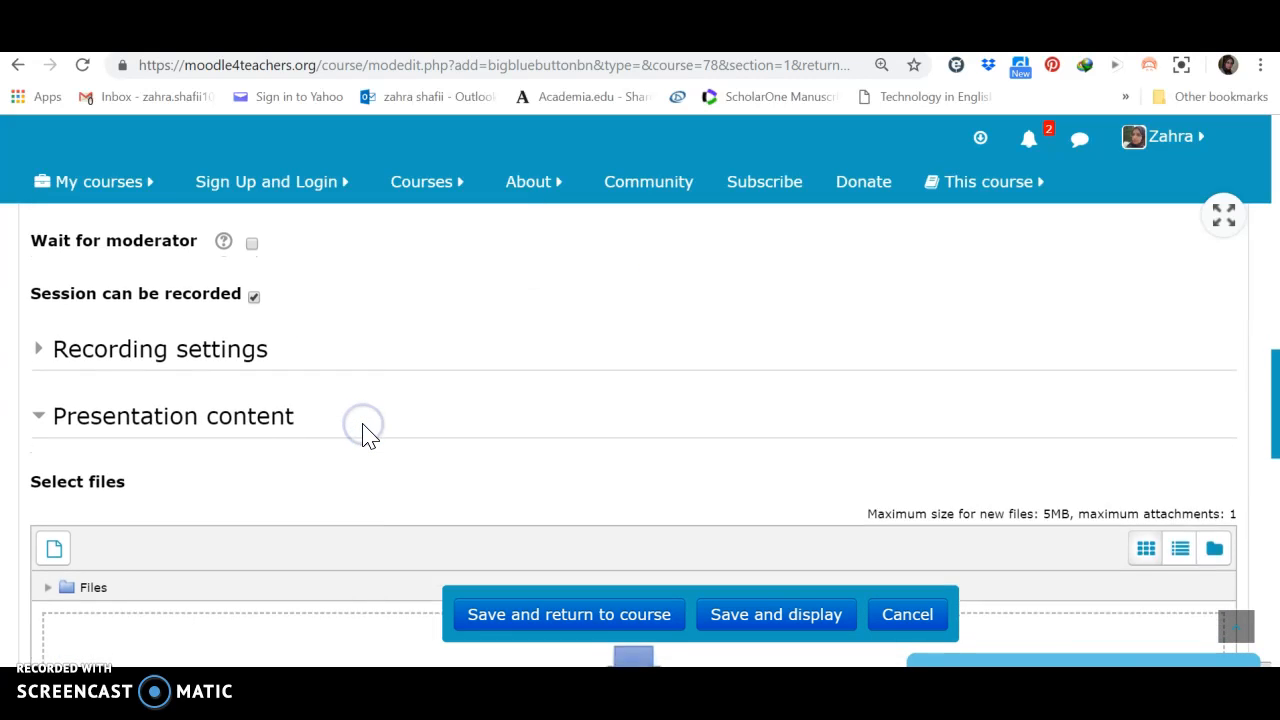
click(228, 333)
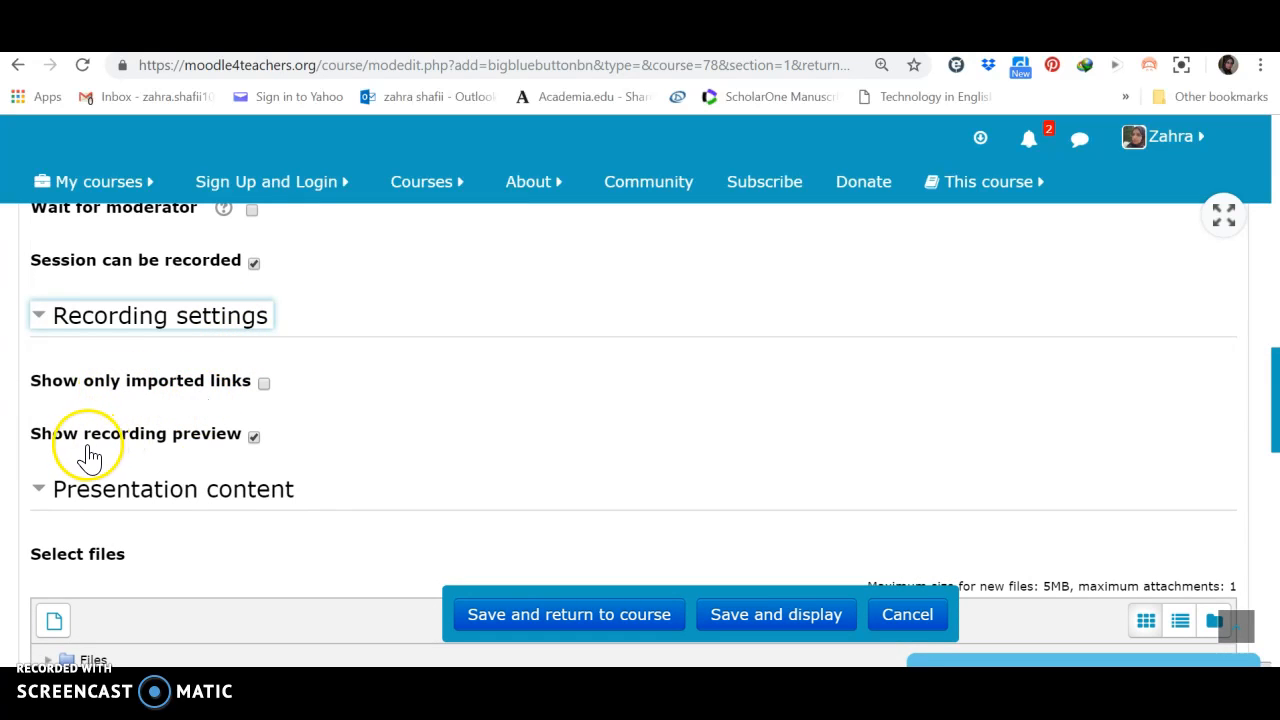
click(351, 429)
View the file upload options for the presentation content and close the file picker without choosing a file
scroll(351, 429, down, 3)
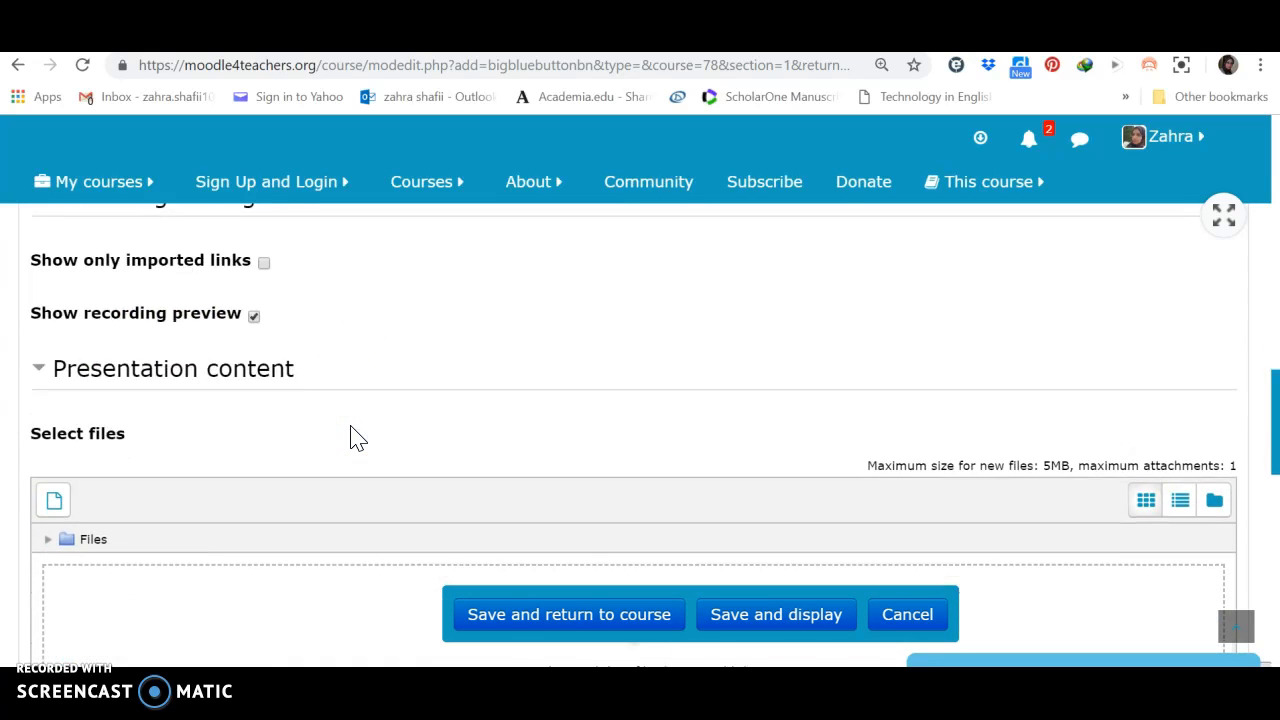
scroll(351, 438, down, 1)
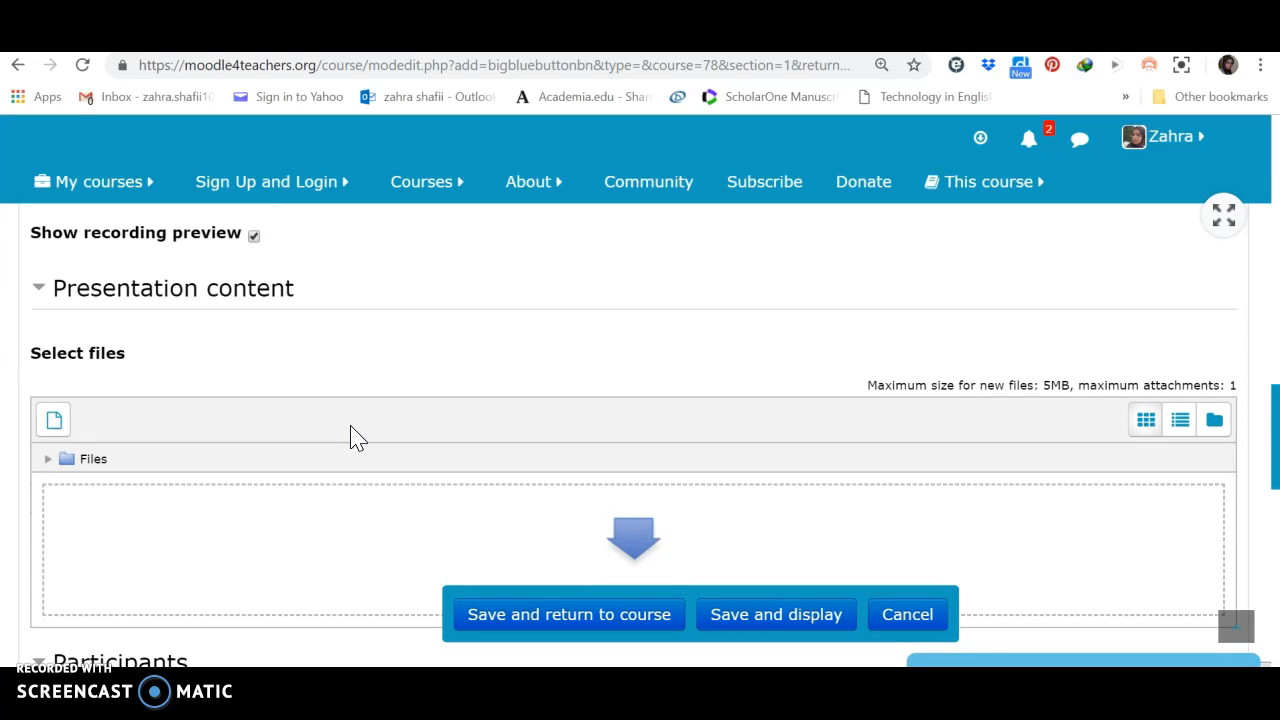
scroll(351, 438, down, 1)
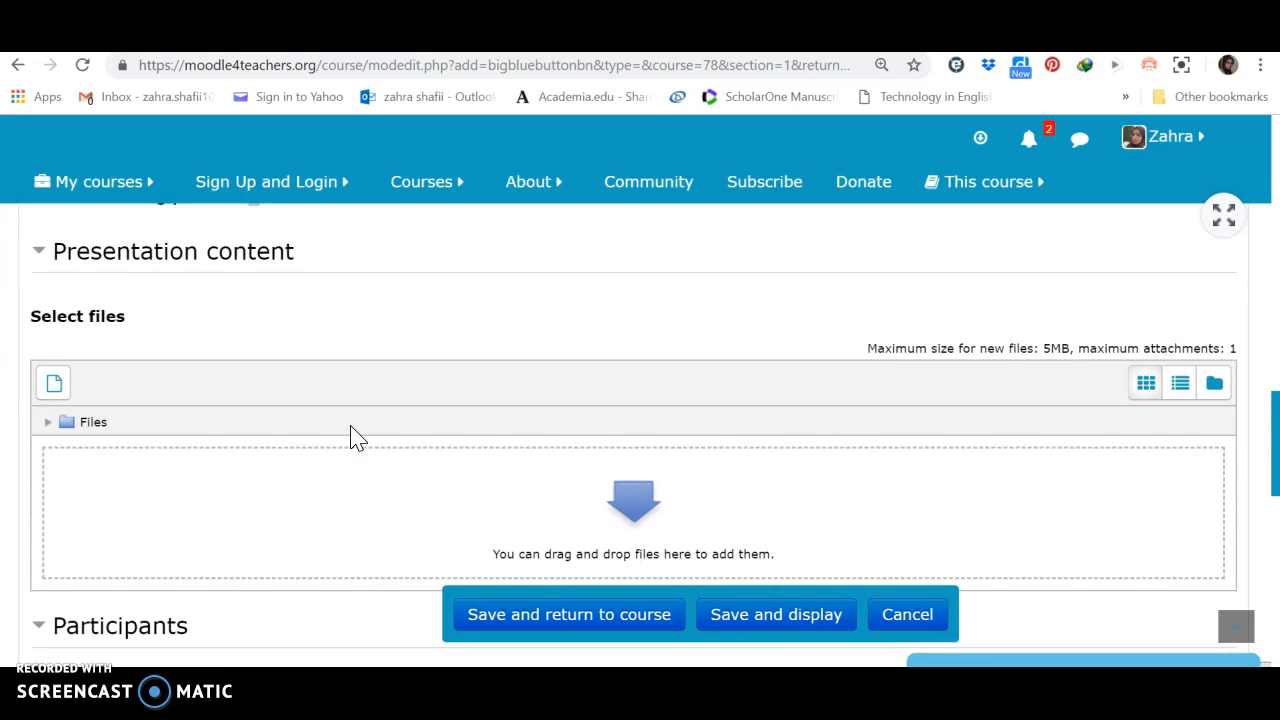
click(55, 383)
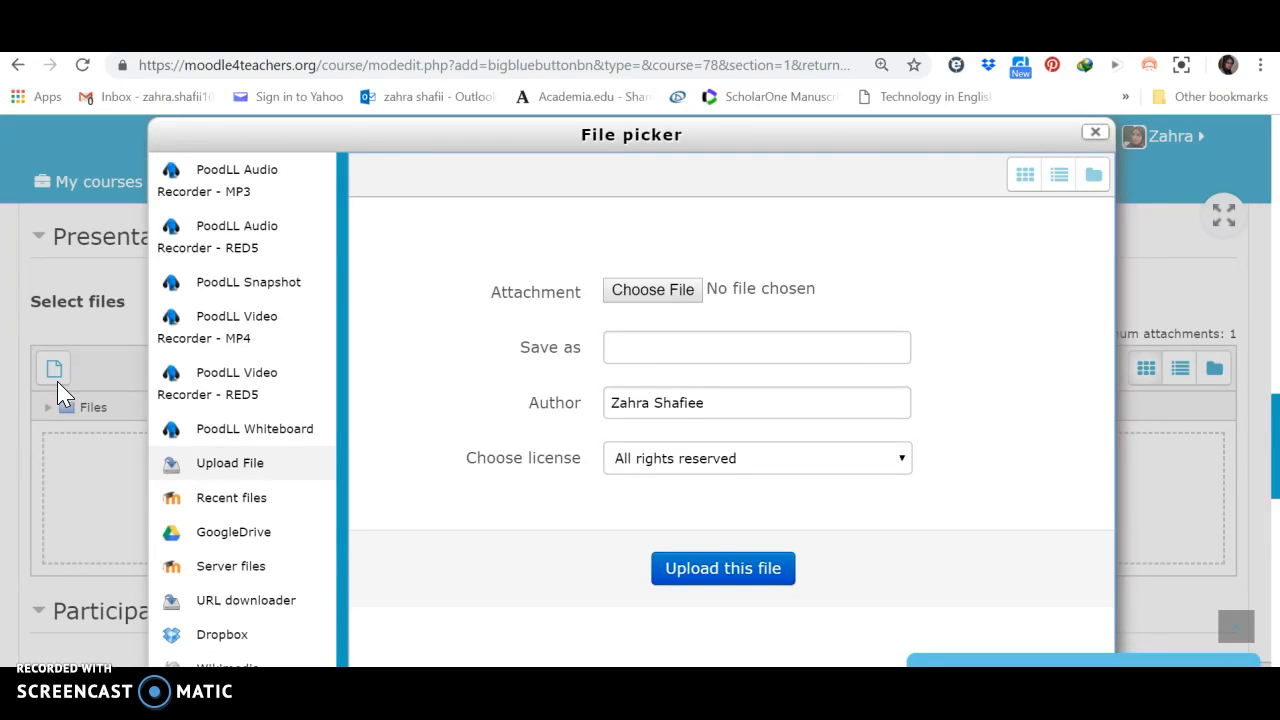
click(1095, 135)
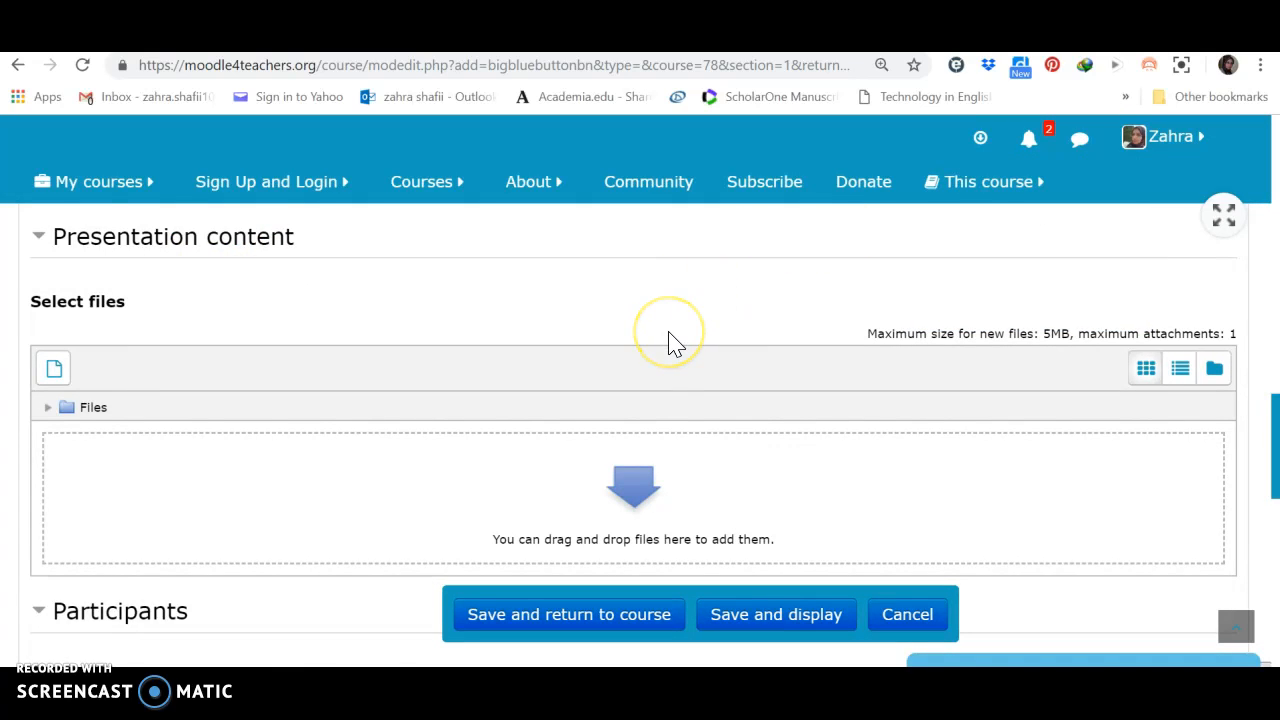
Review the participant types and the roles available under Add participant, leaving the type at All users enrolled
scroll(672, 342, down, 3)
scroll(672, 342, down, 3)
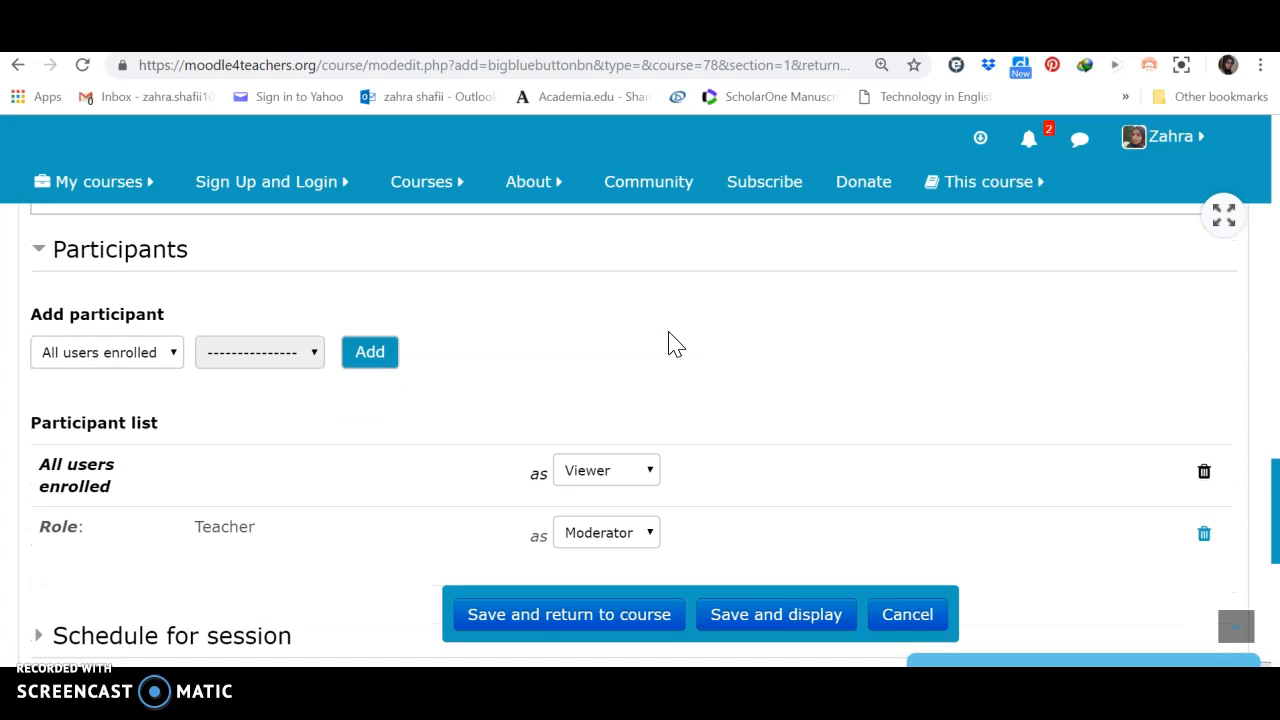
scroll(672, 342, down, 2)
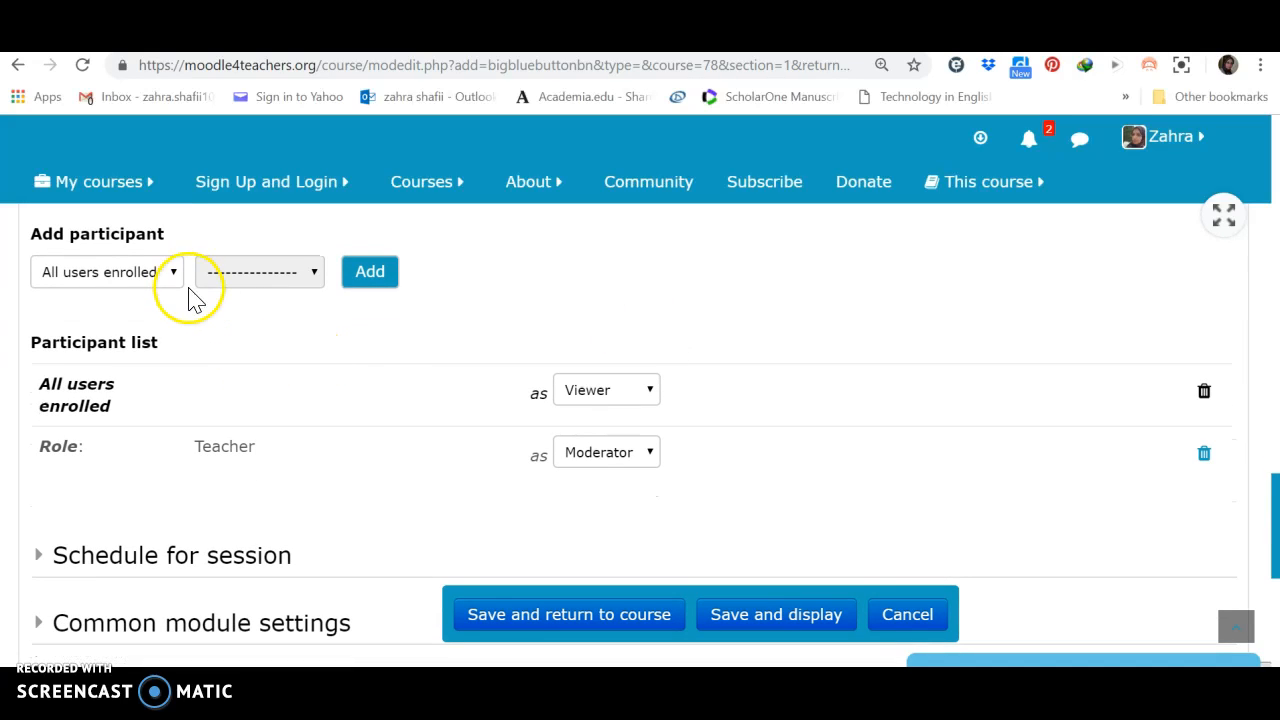
click(166, 289)
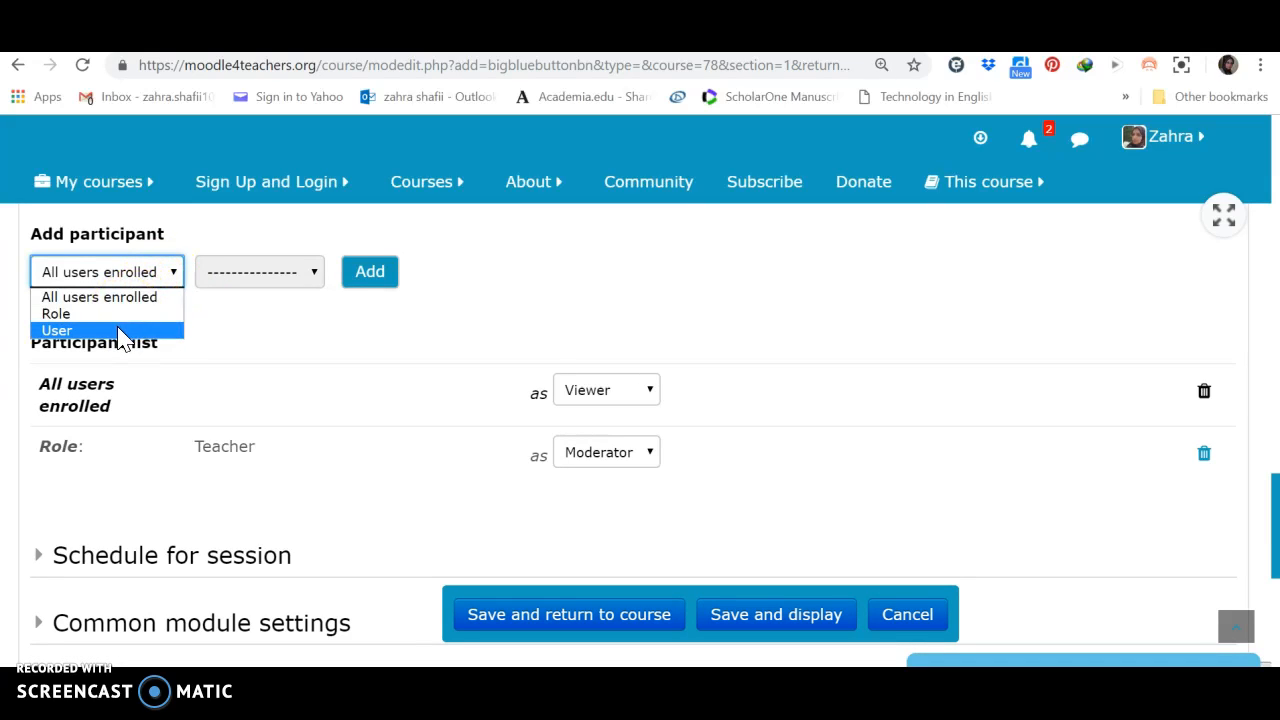
click(141, 296)
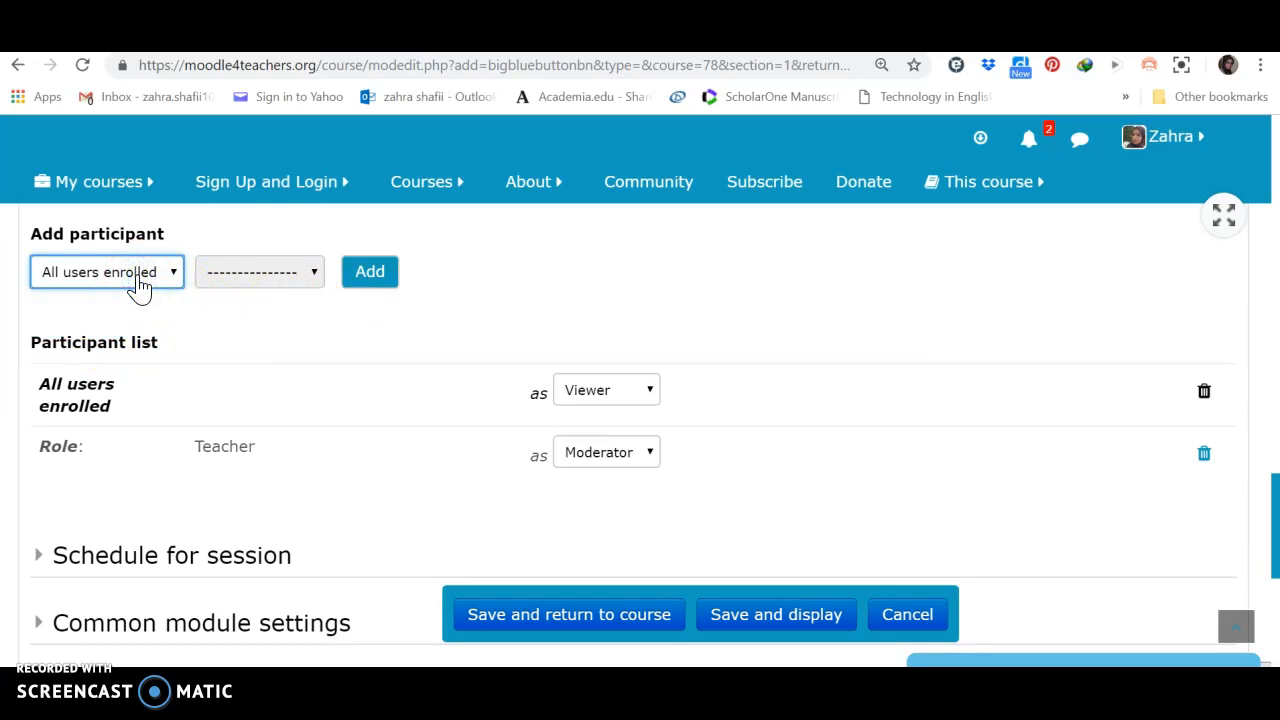
click(372, 274)
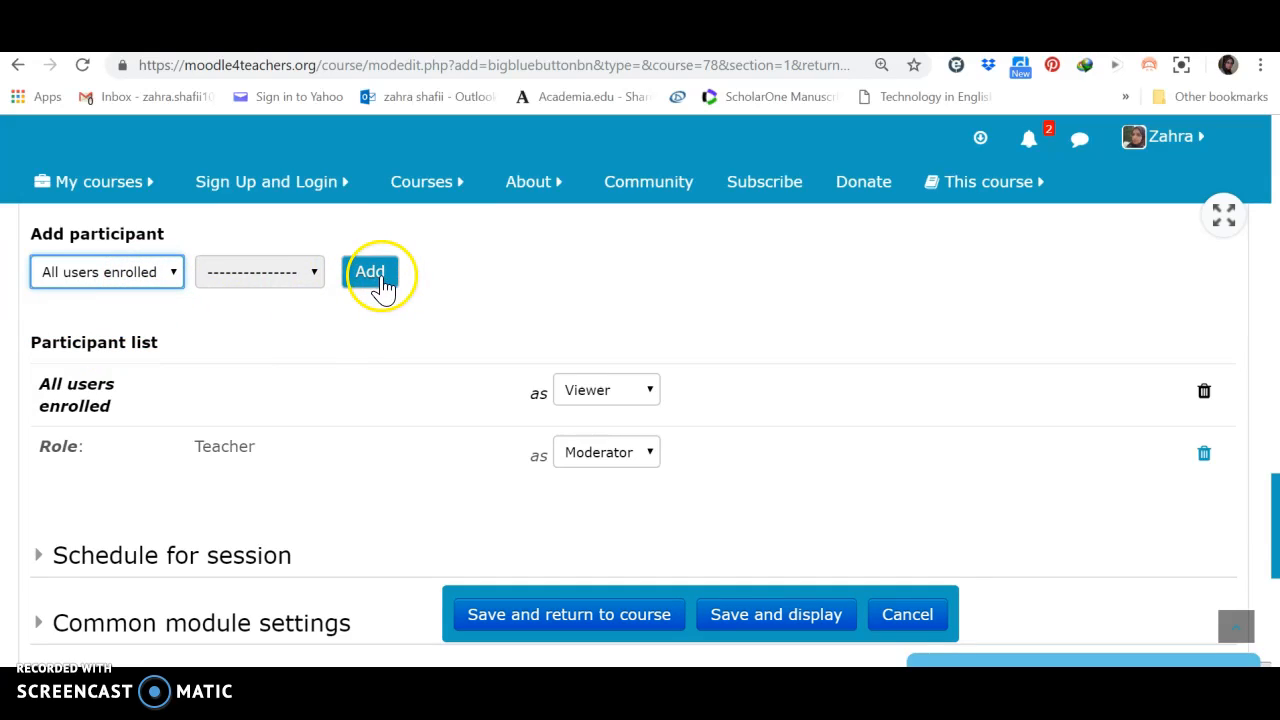
click(255, 367)
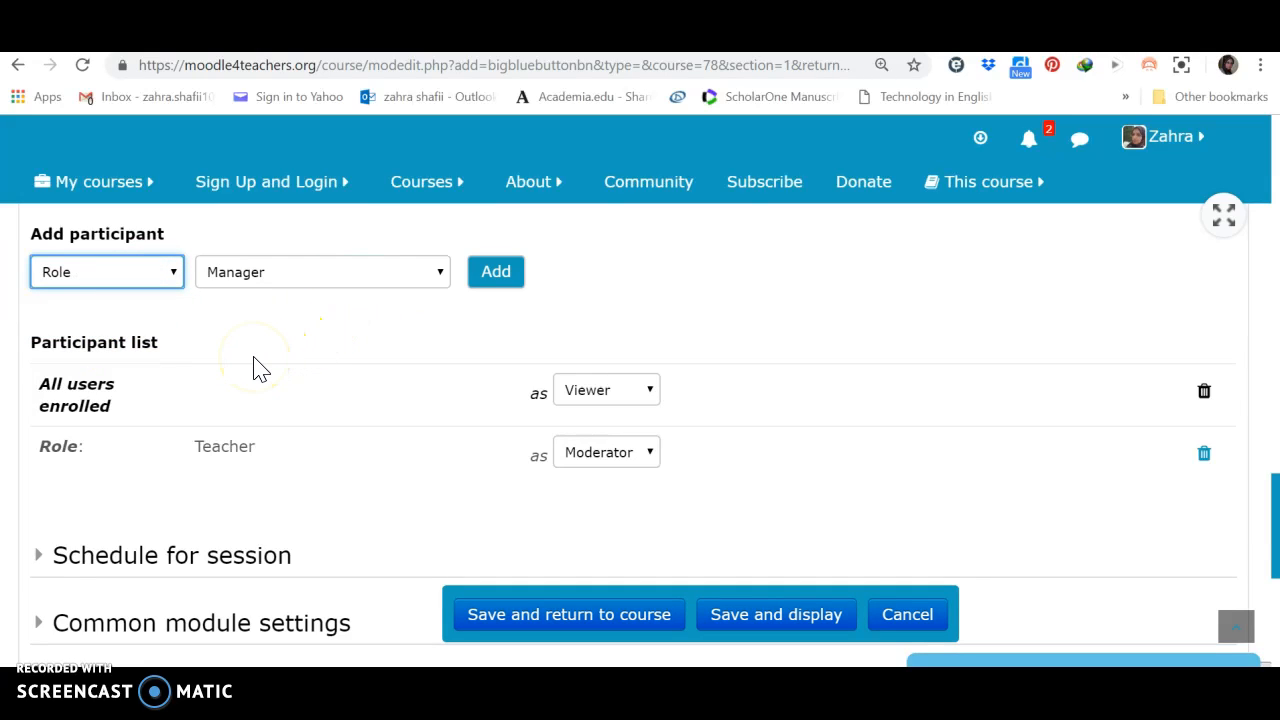
click(437, 278)
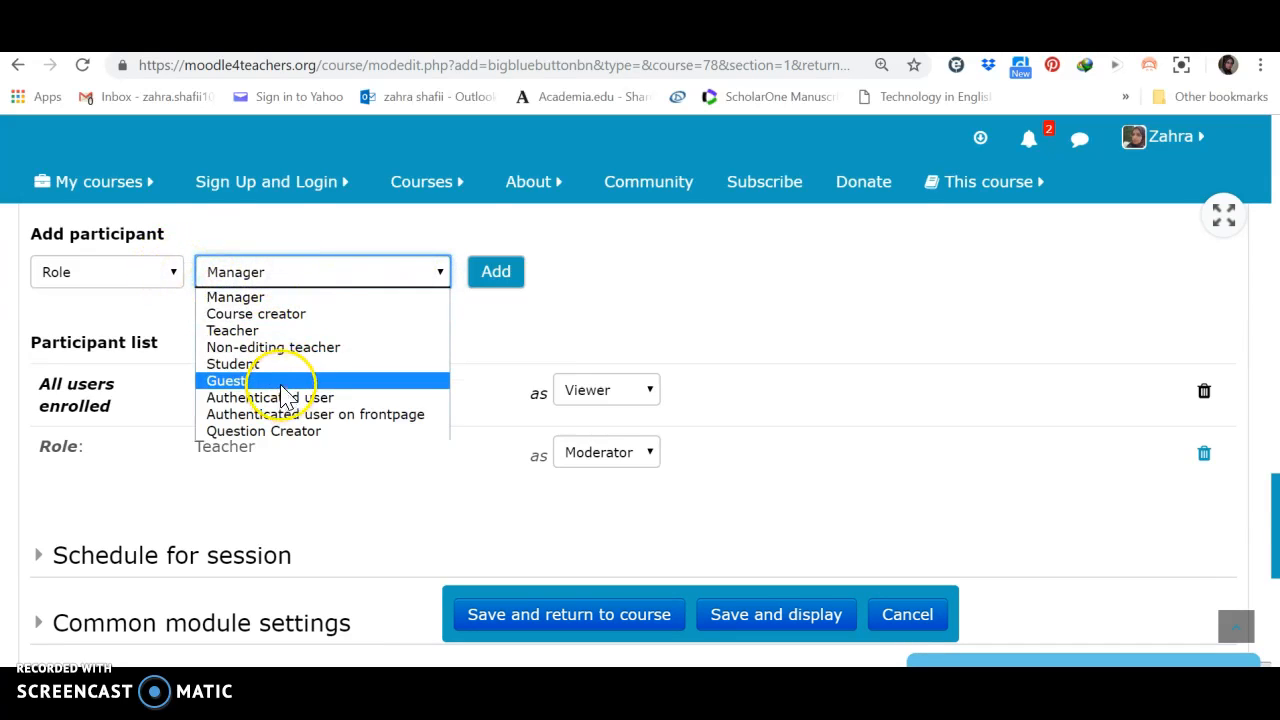
click(176, 282)
click(176, 282)
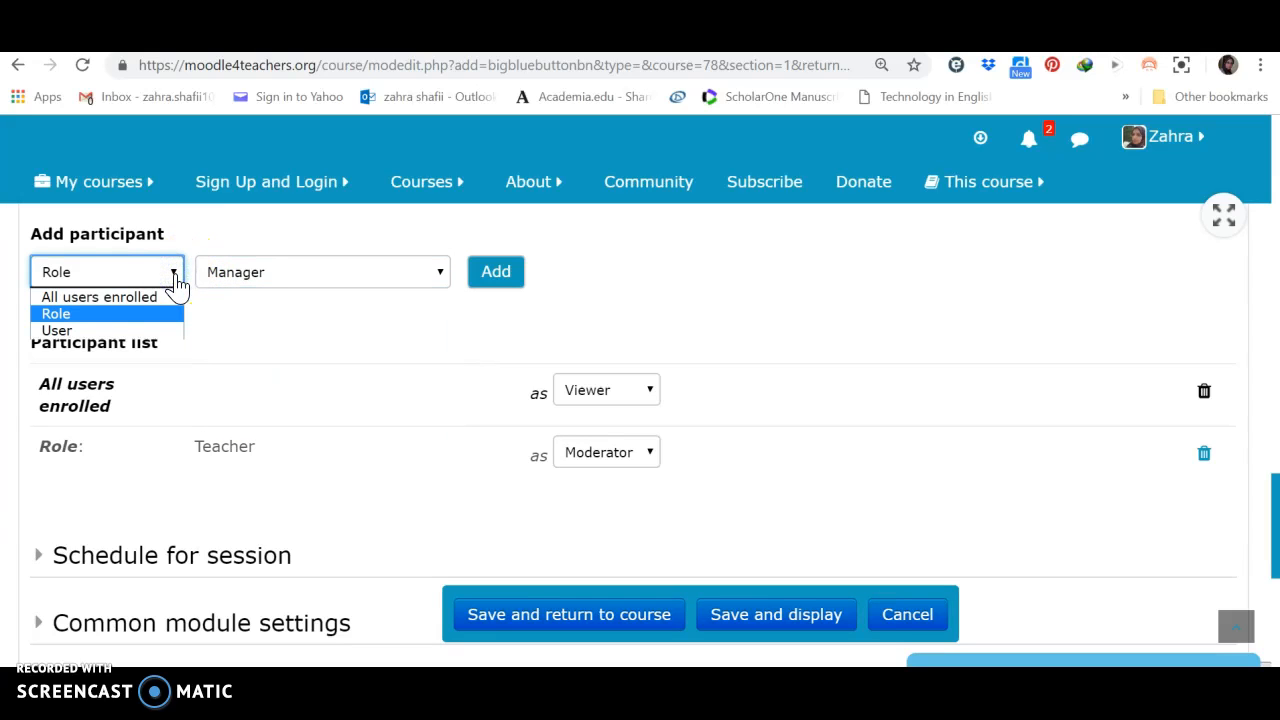
click(120, 298)
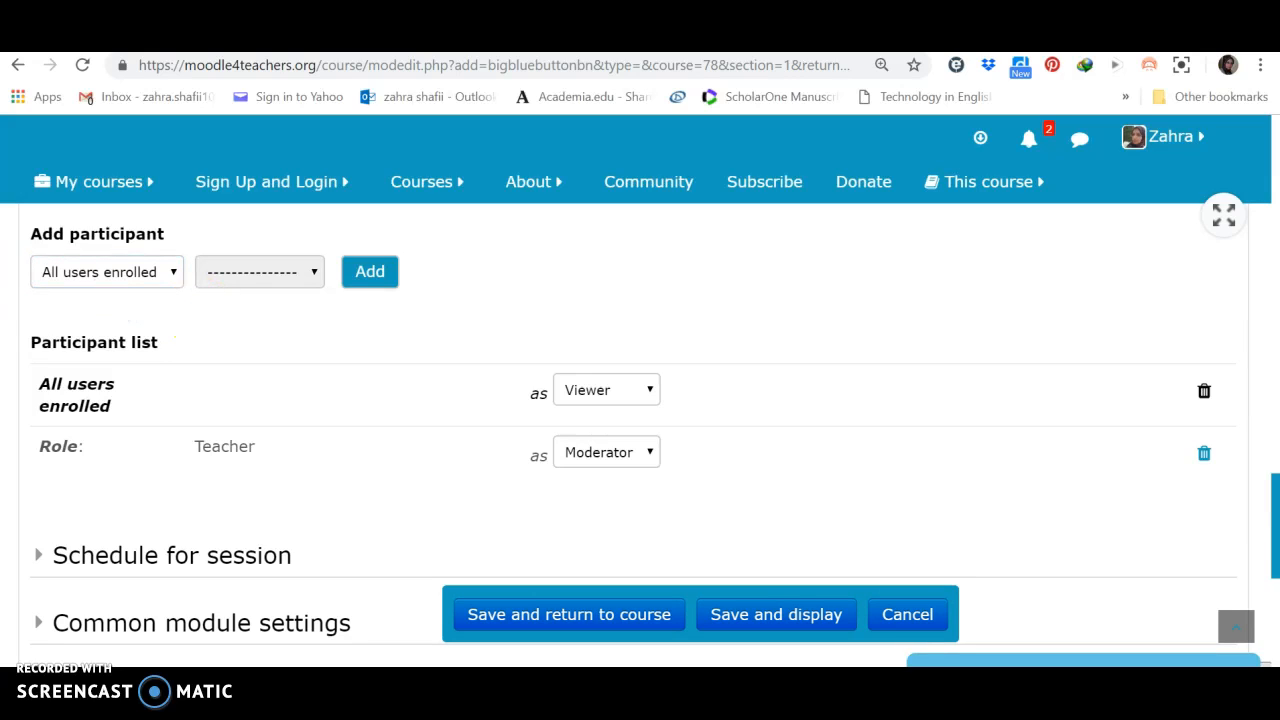
Check the Viewer and Moderator choices in the participant list, keeping all enrolled users as Viewer and the Teacher role as Moderator
drag(1277, 517, 1277, 537)
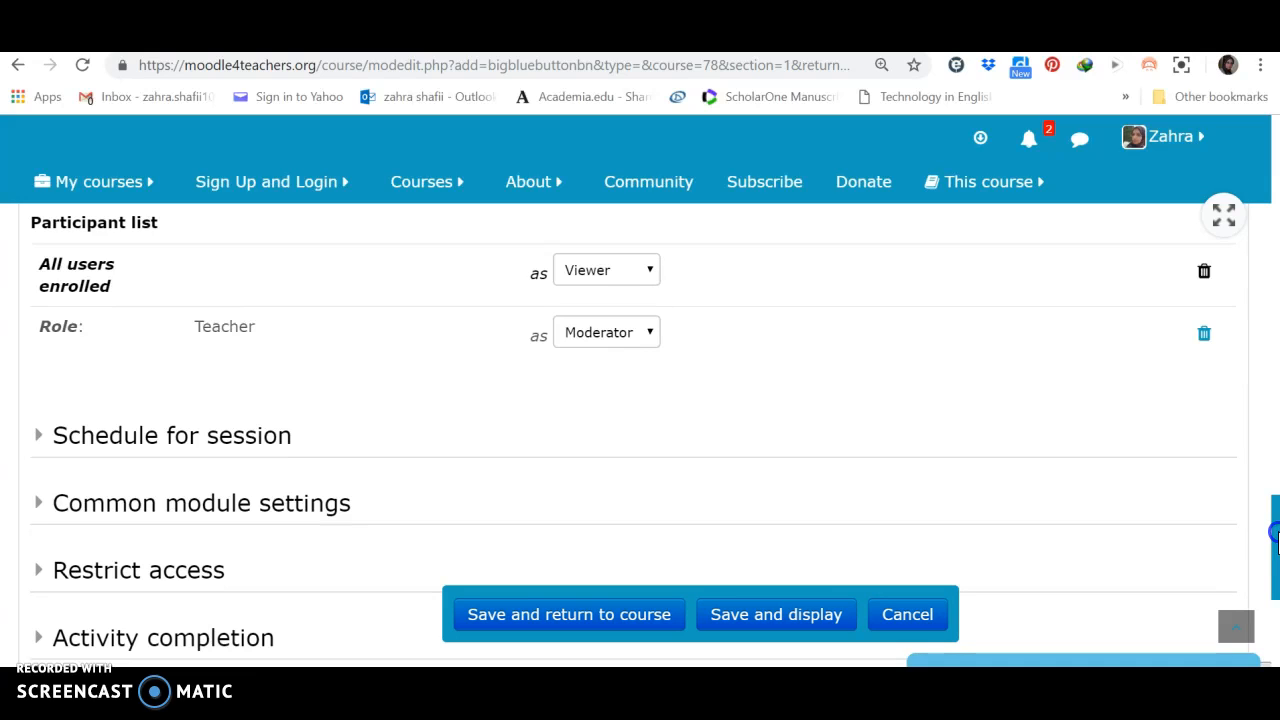
click(649, 285)
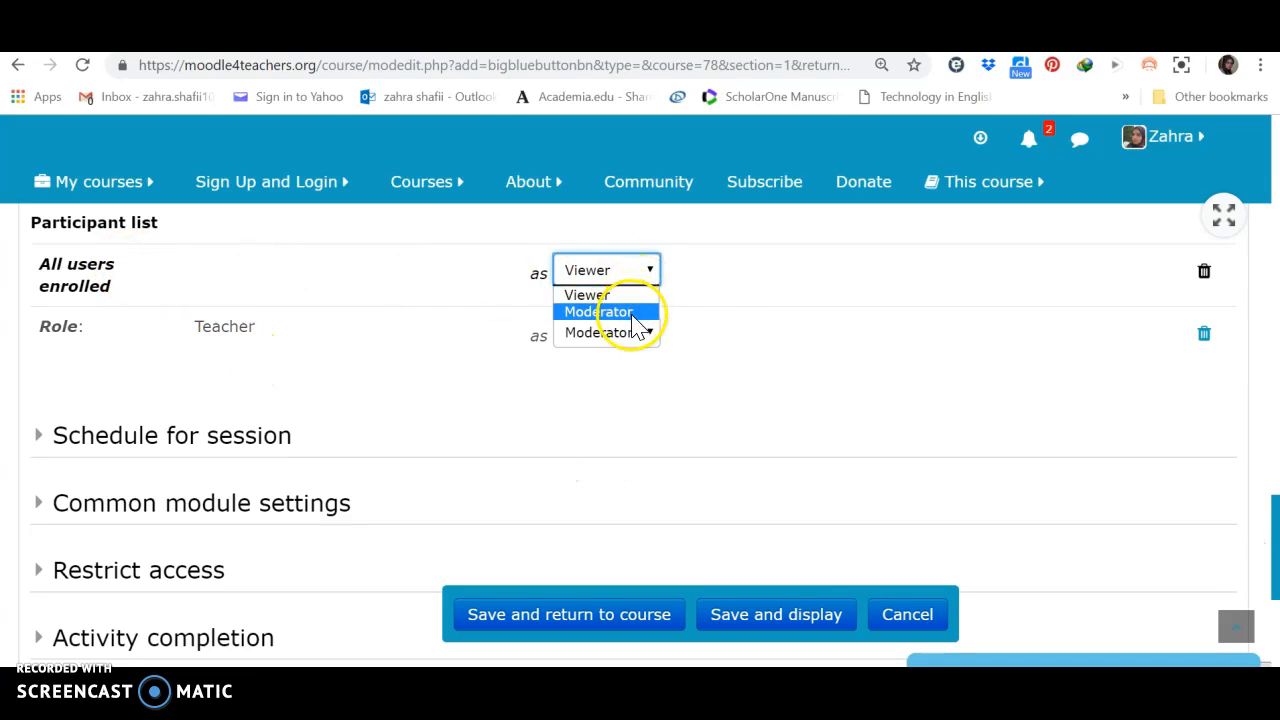
click(729, 303)
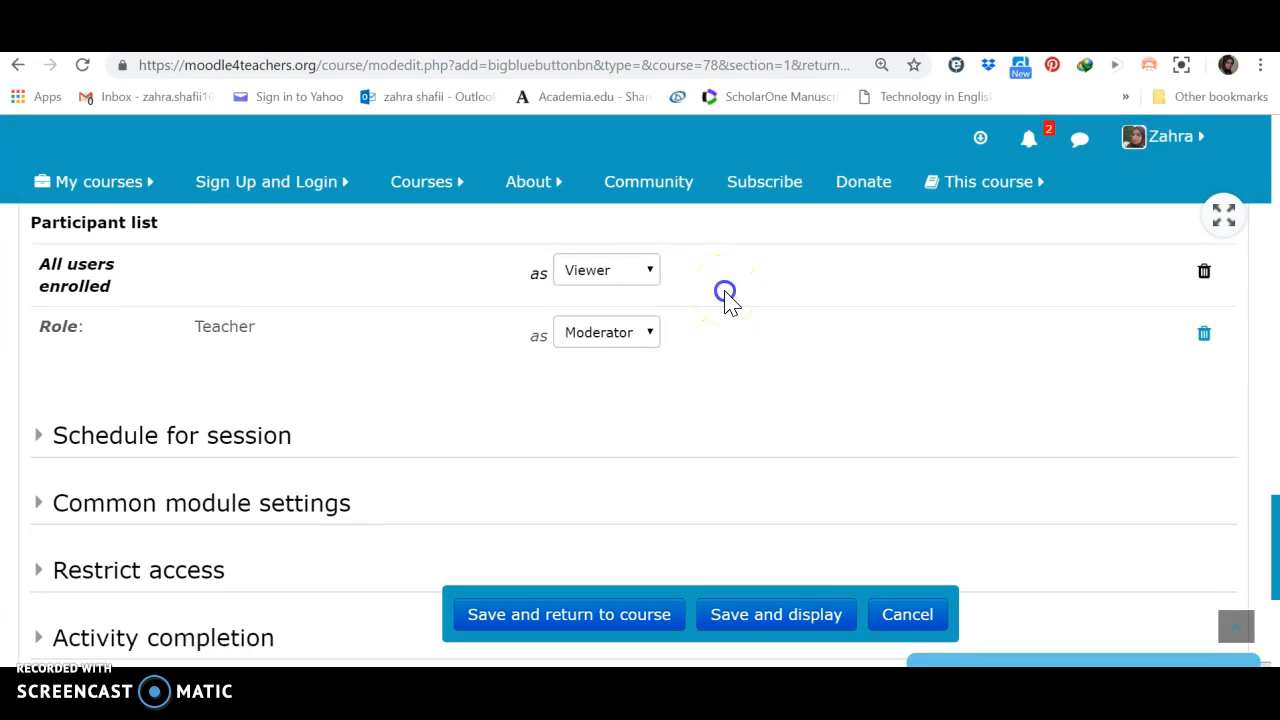
click(648, 334)
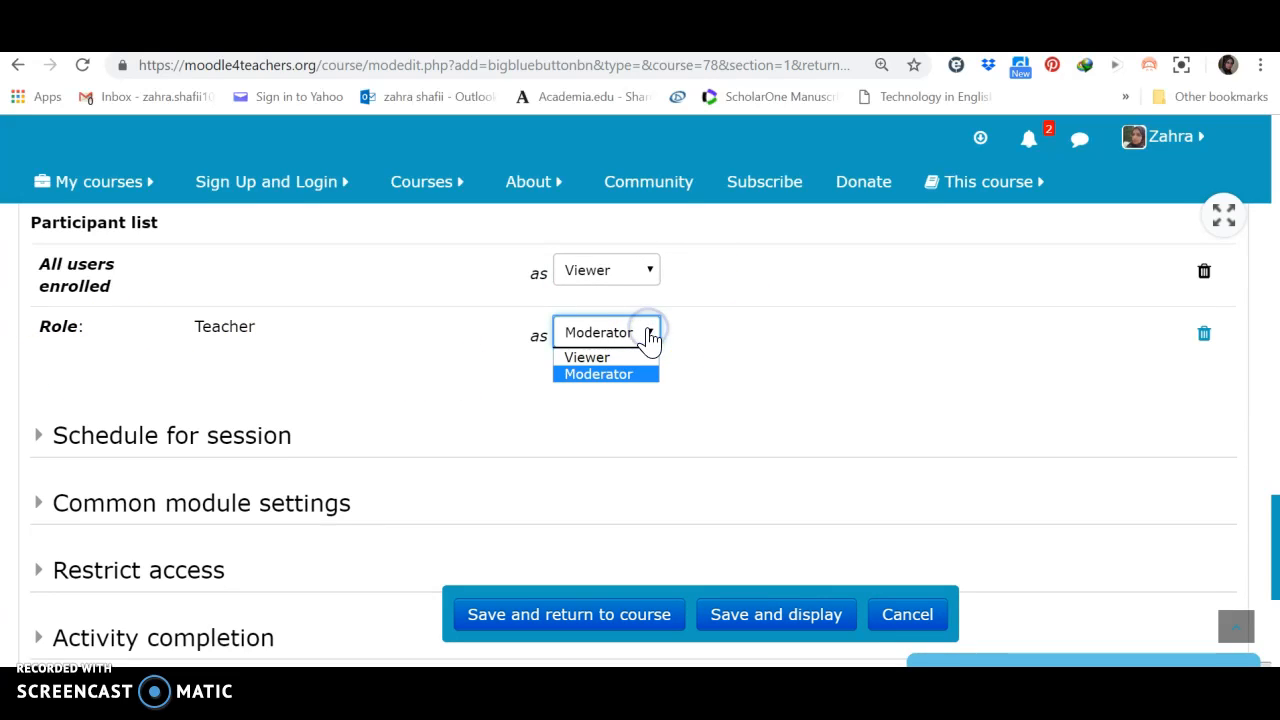
click(628, 376)
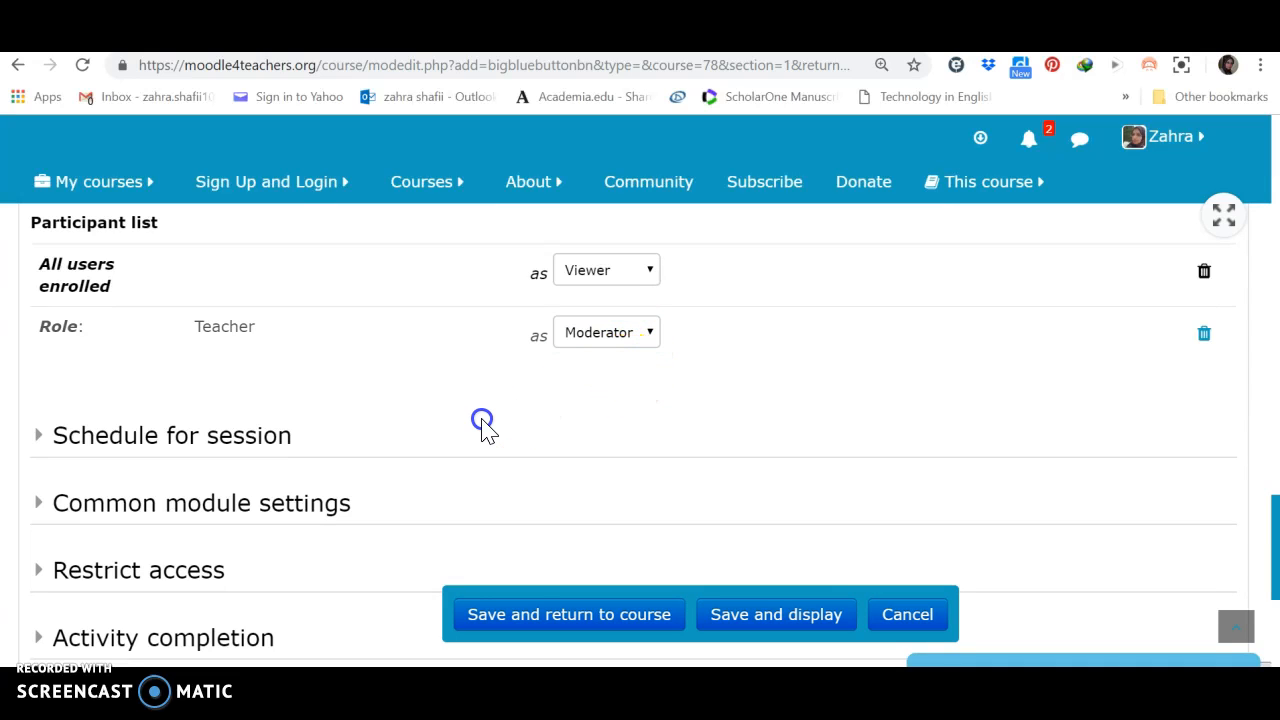
Expand the Schedule for session settings and enable both the Join open and Join closed times
scroll(393, 455, down, 2)
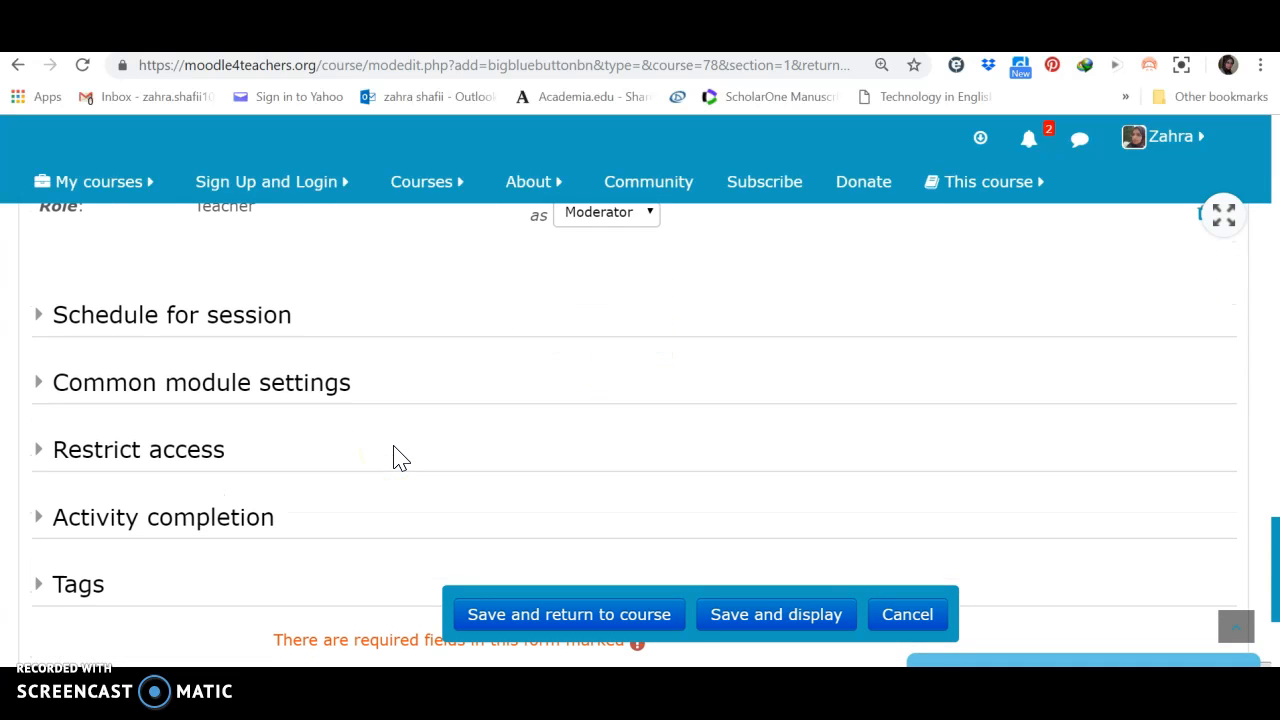
click(276, 318)
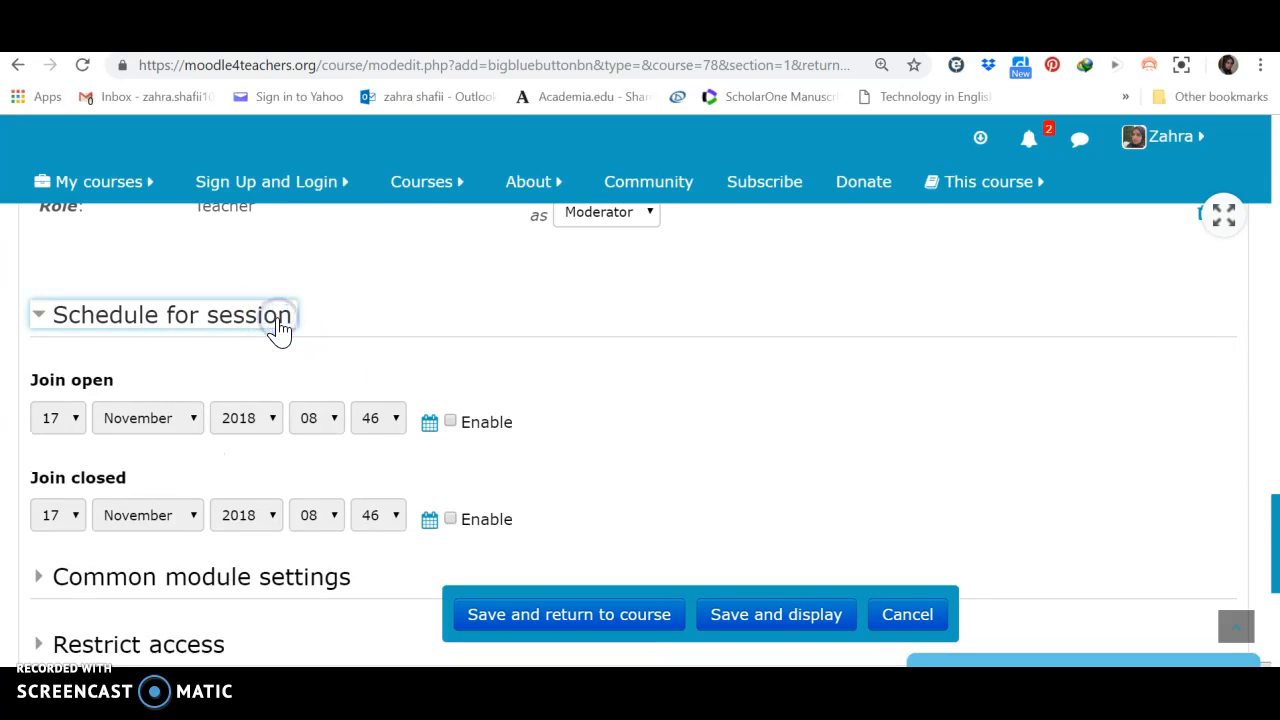
click(666, 386)
scroll(668, 390, down, 1)
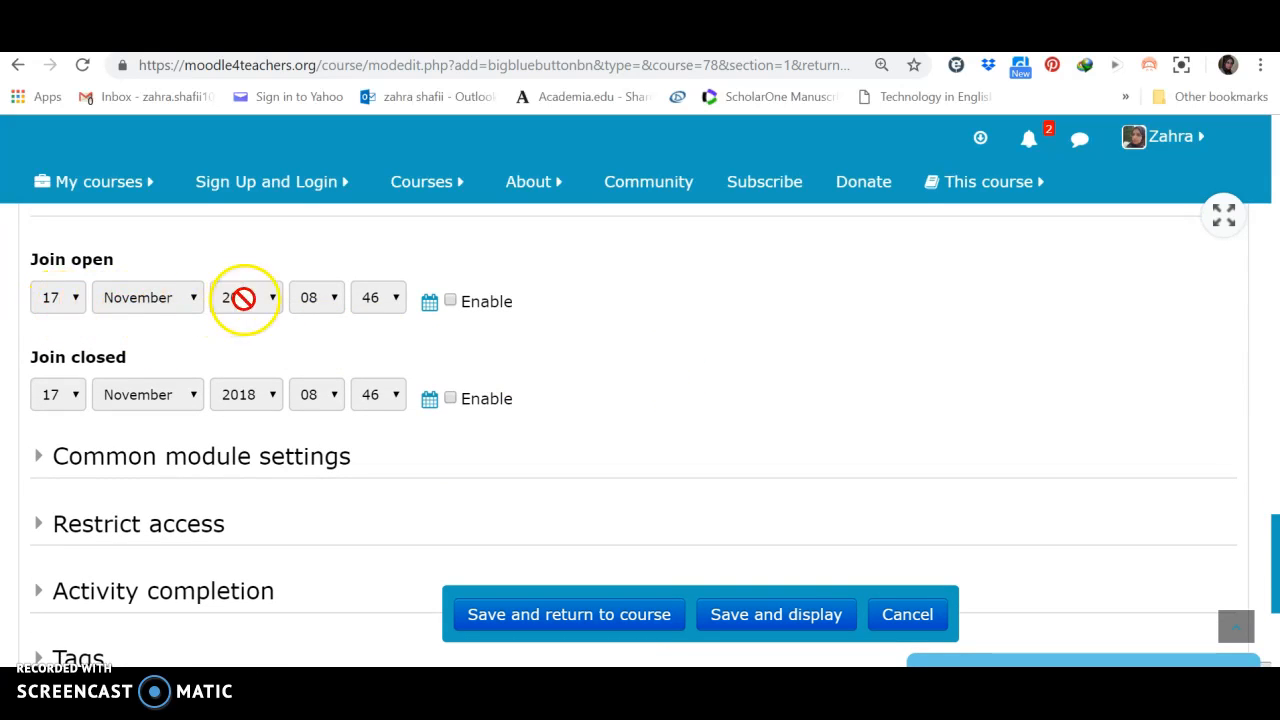
click(451, 304)
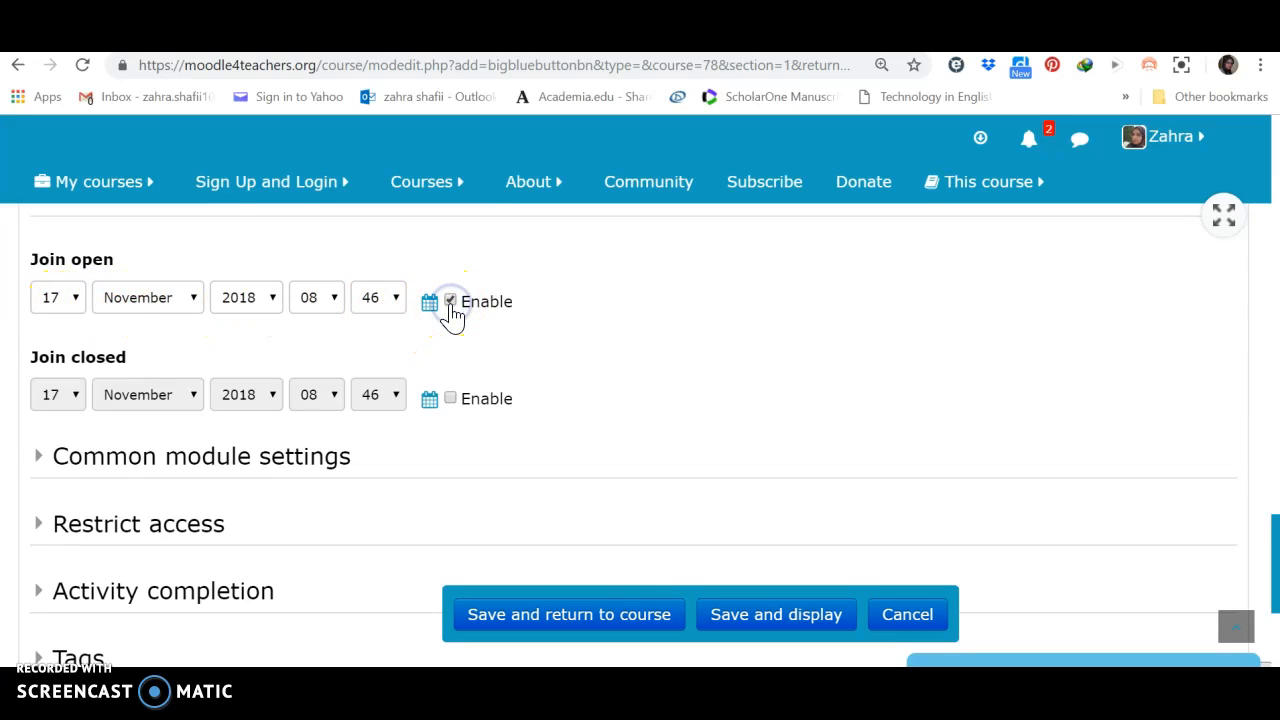
click(451, 401)
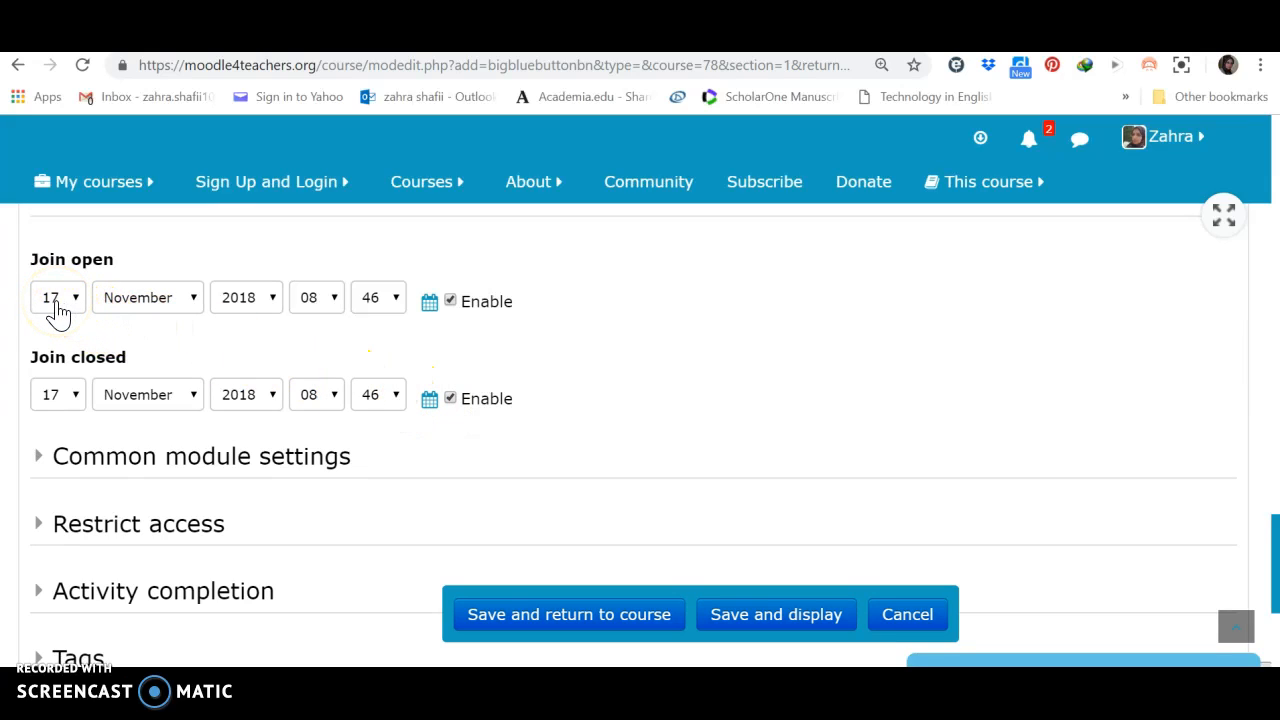
Set the hour of the Join closed time to 09
click(335, 396)
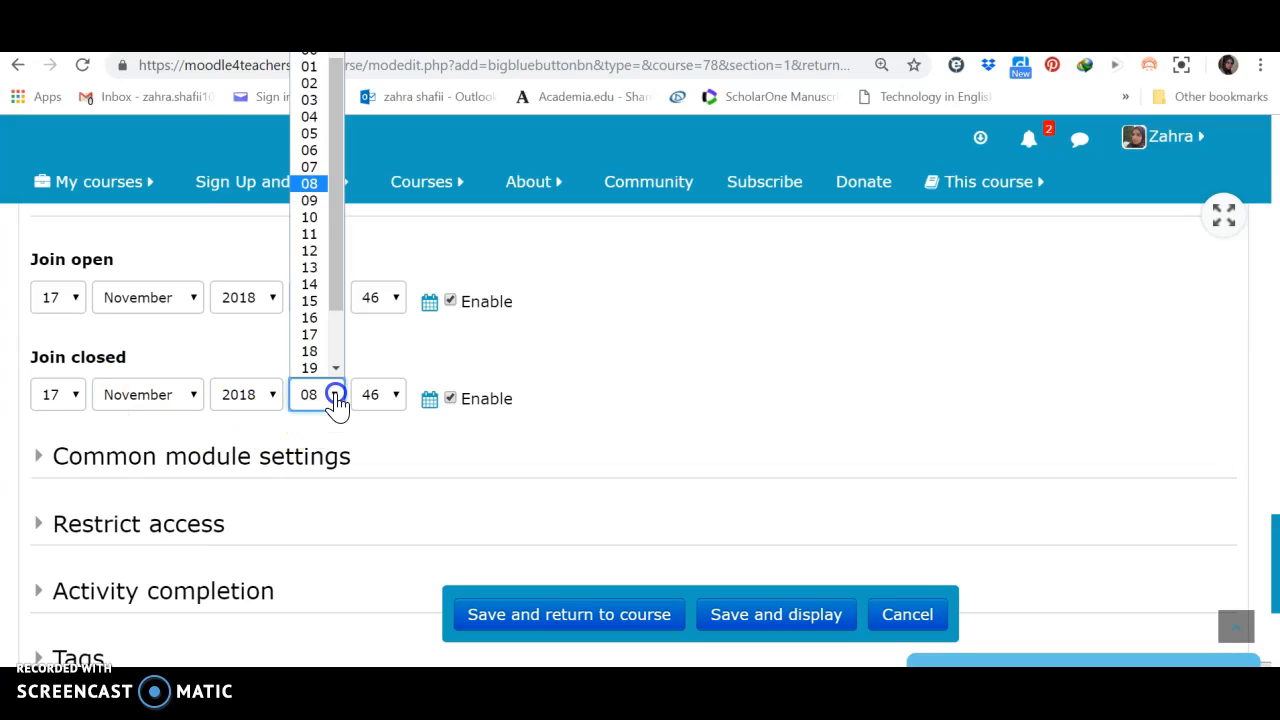
click(307, 202)
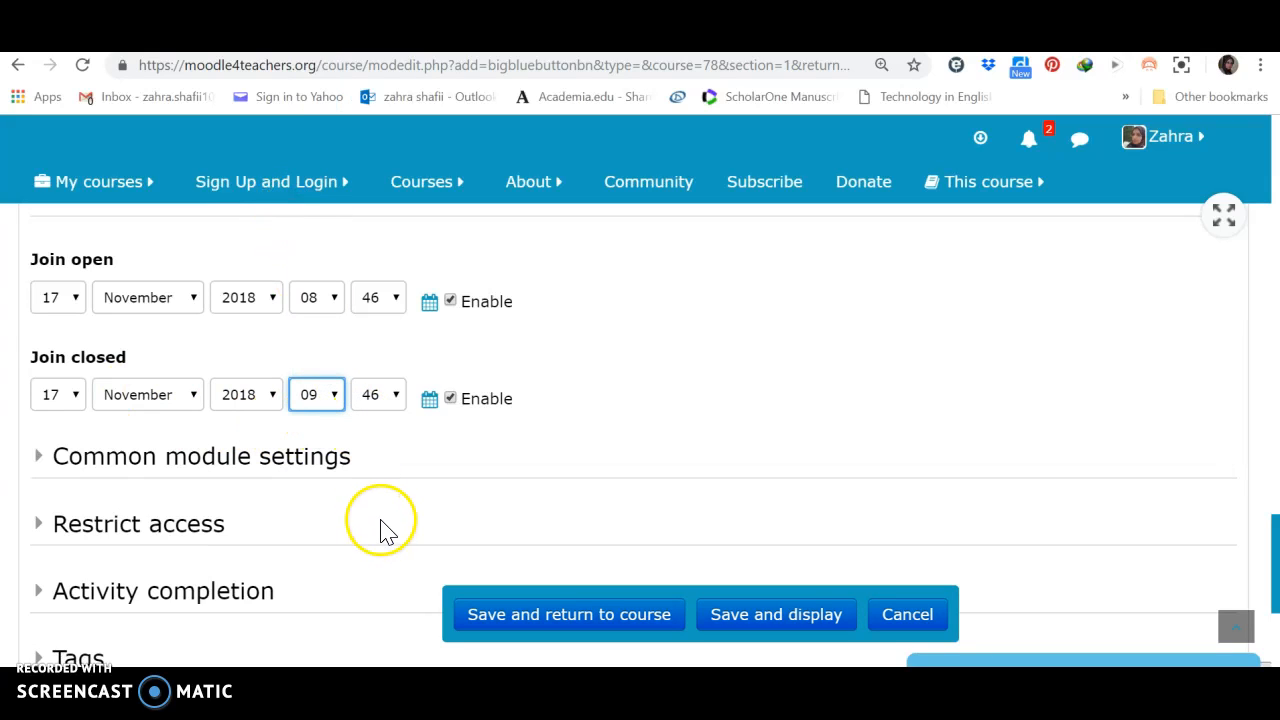
click(406, 466)
Save the Biology Class activity, return to the course and find it in Topic 1
scroll(406, 466, down, 3)
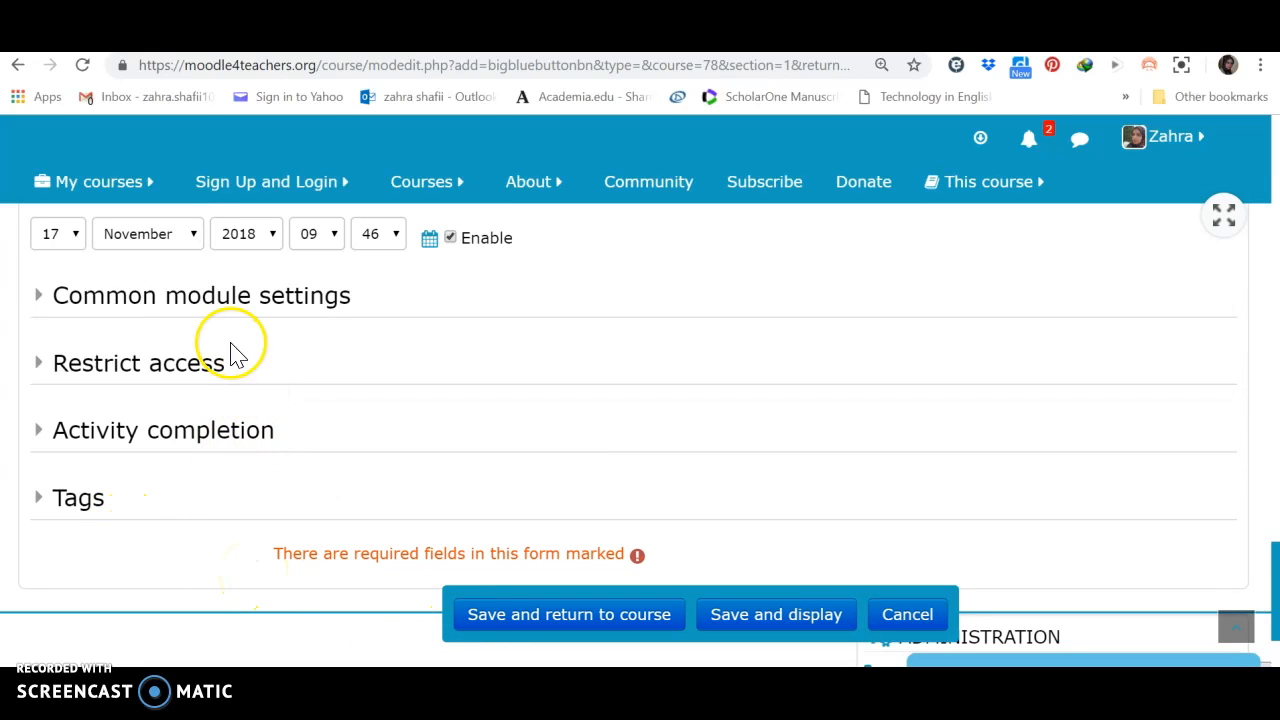
click(516, 620)
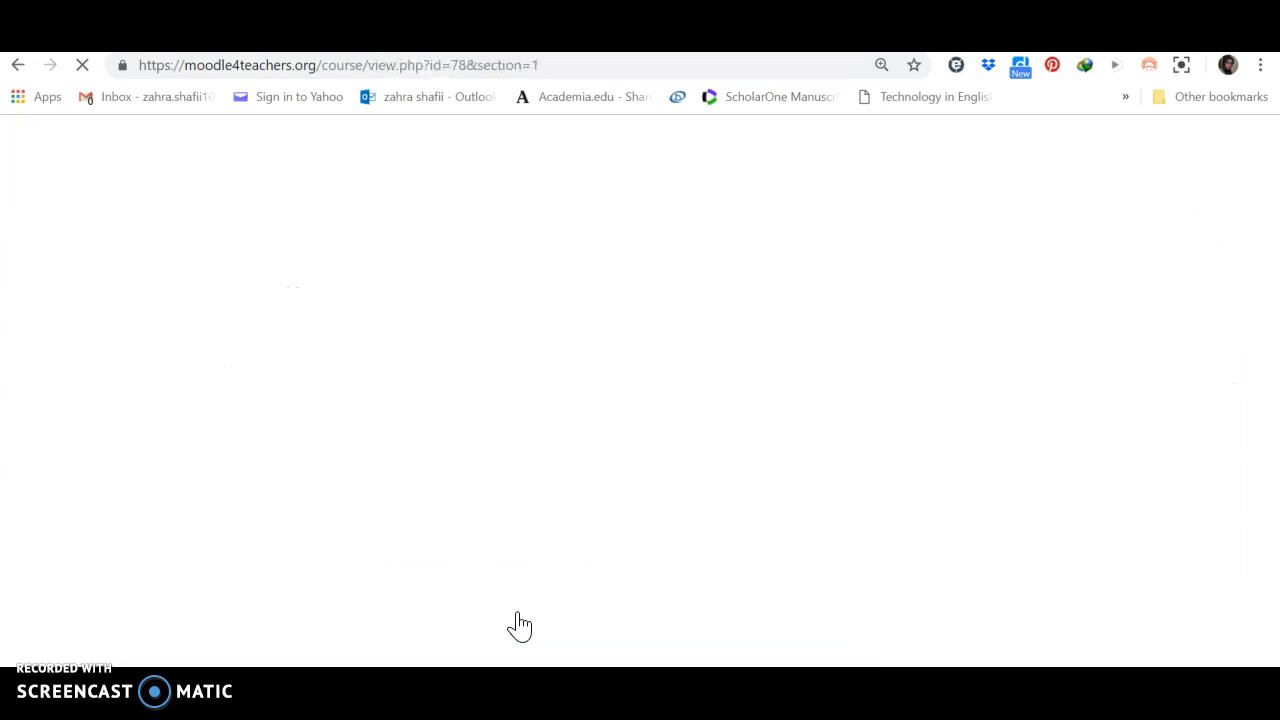
scroll(519, 625, down, 3)
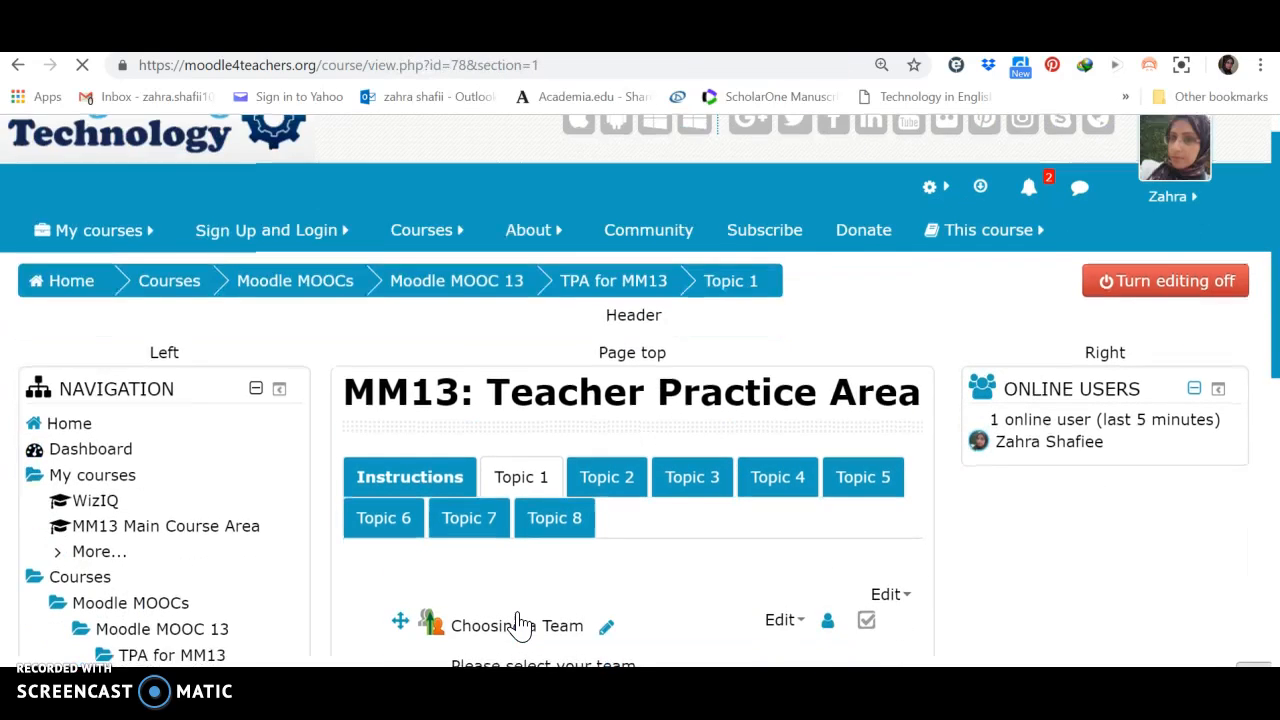
scroll(519, 625, down, 1)
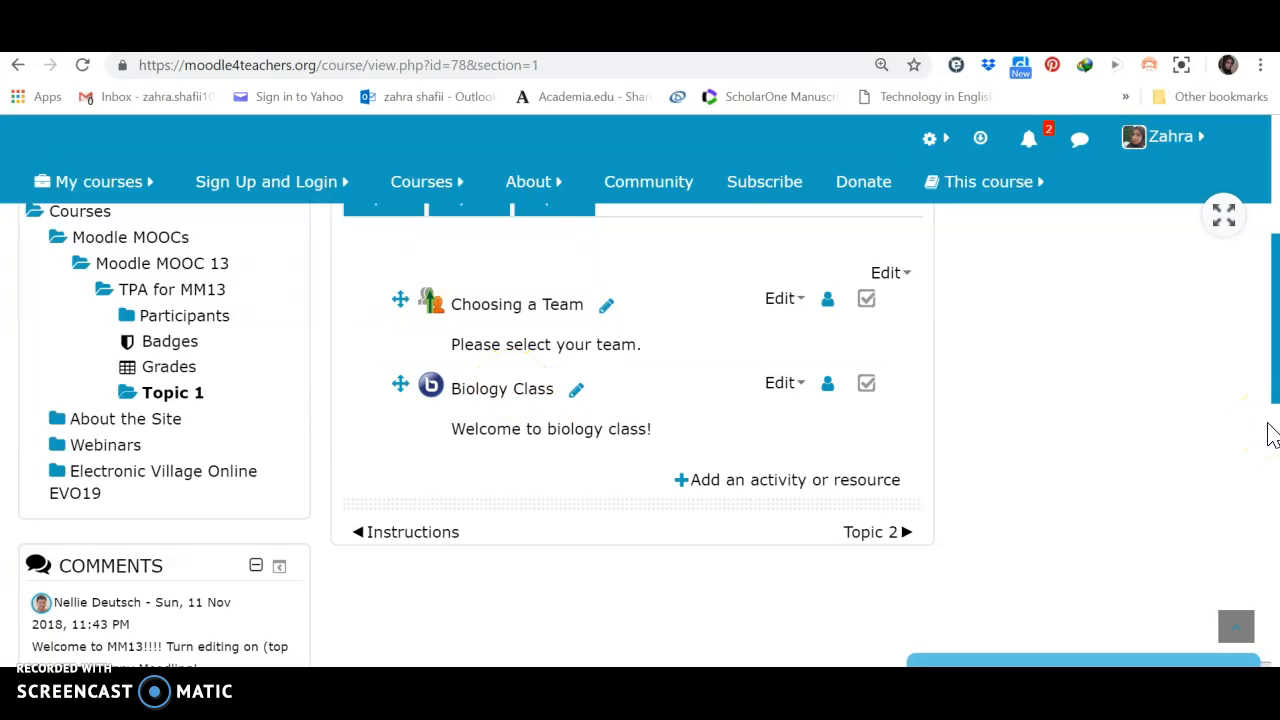
Turn editing off for the course page
scroll(1270, 435, up, 4)
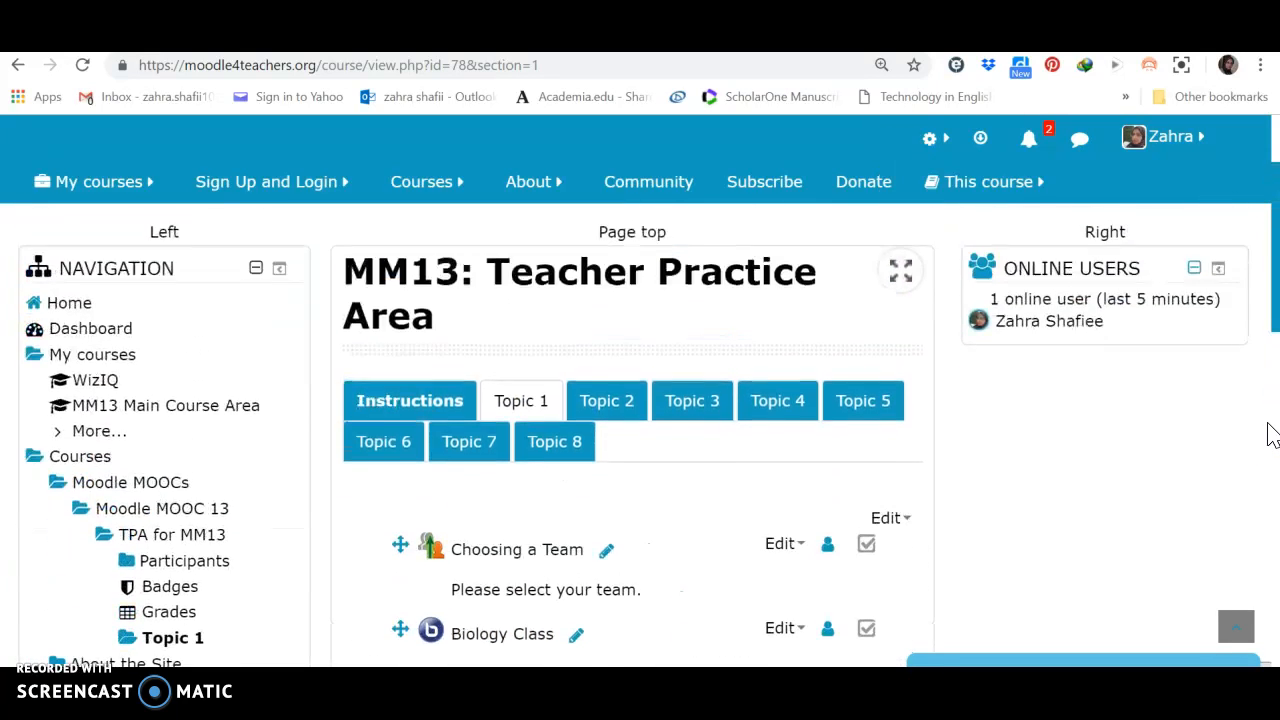
scroll(1270, 435, up, 1)
click(1194, 321)
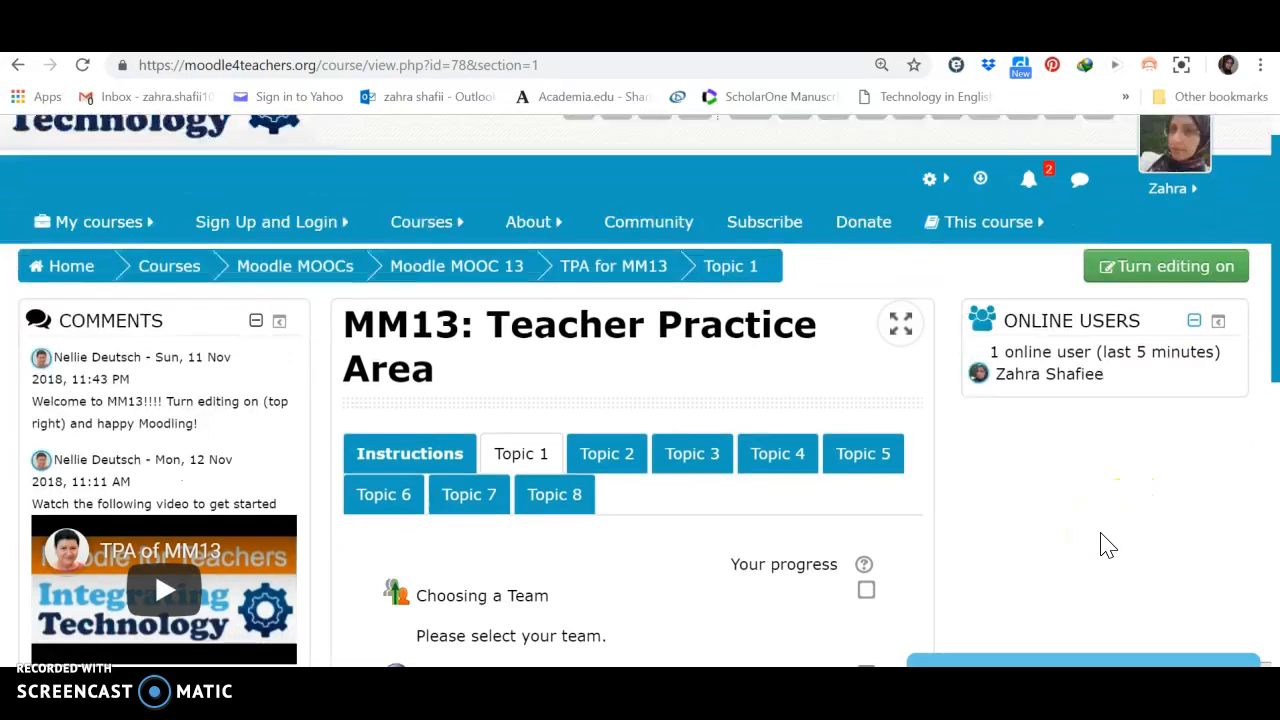
Open the Biology Class activity in Topic 1 and join its session
scroll(1104, 543, down, 3)
click(665, 533)
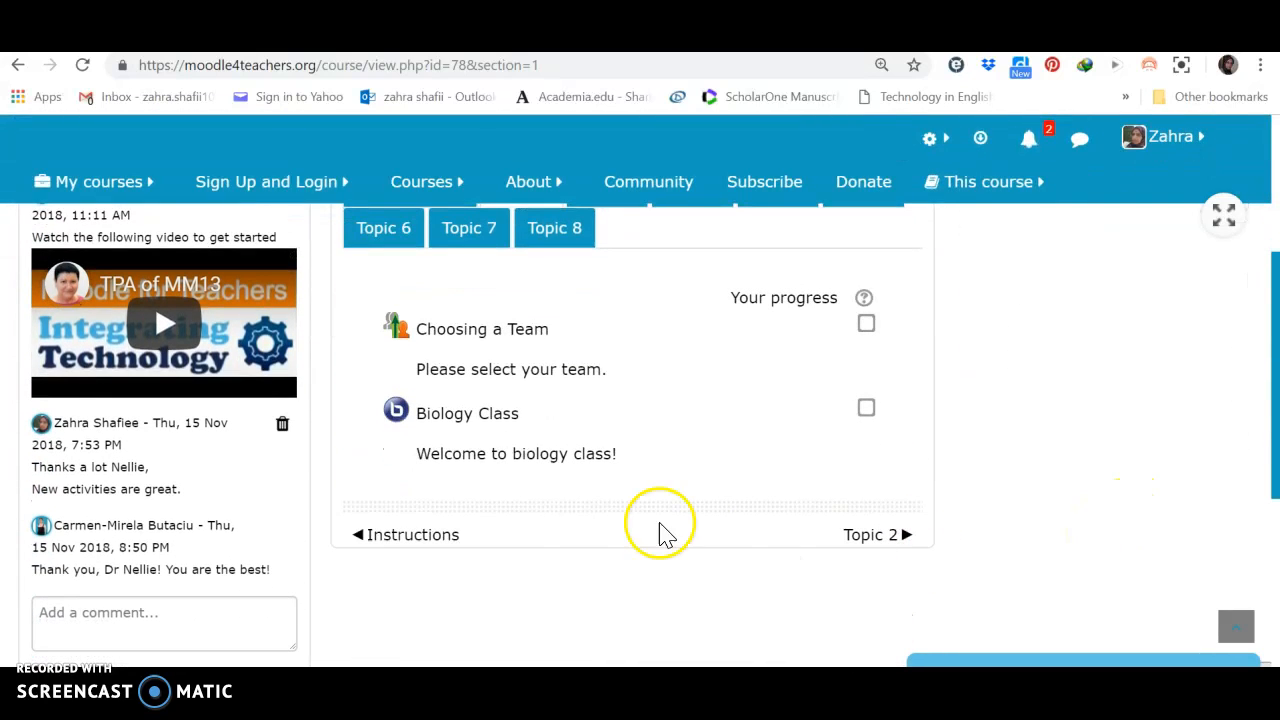
click(463, 420)
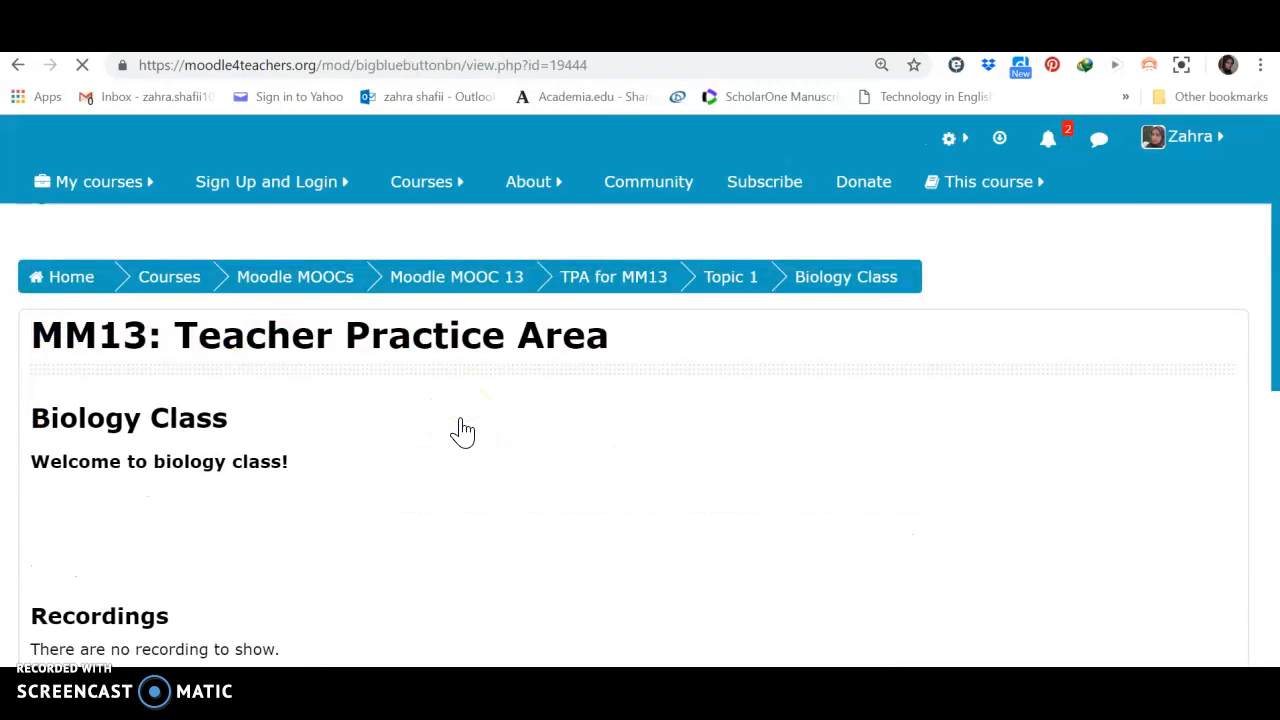
scroll(463, 430, down, 3)
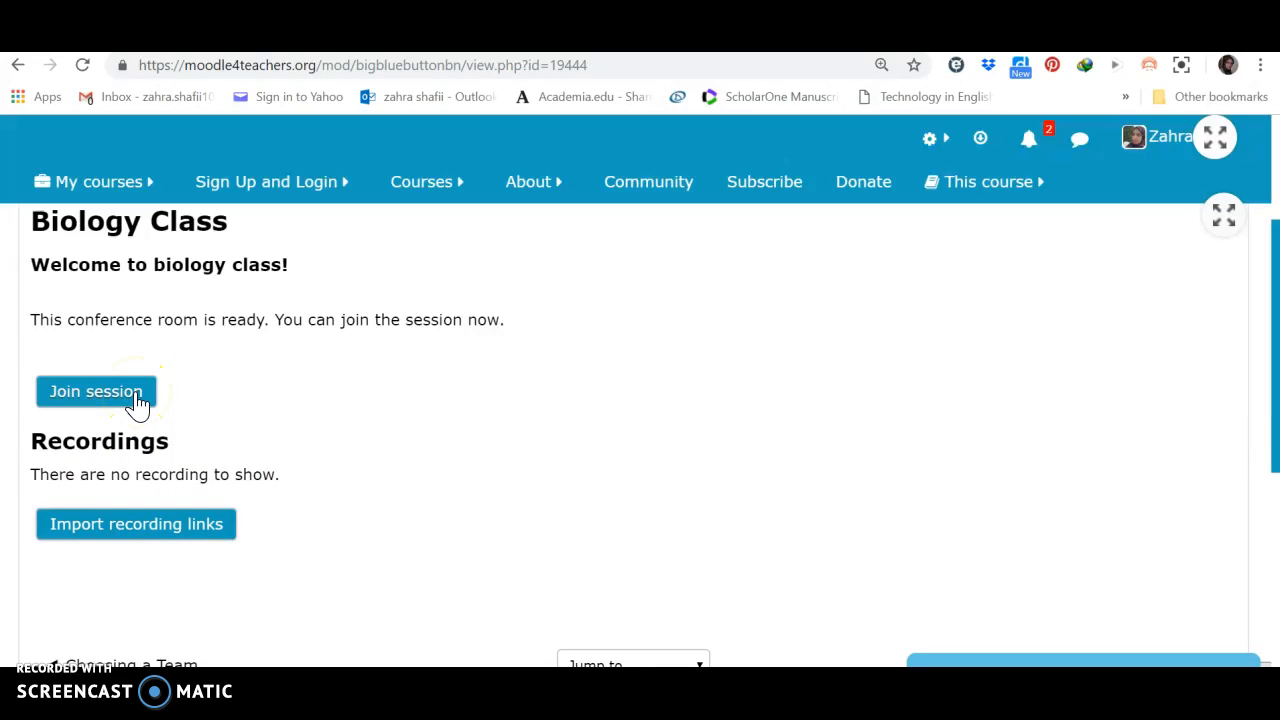
click(101, 400)
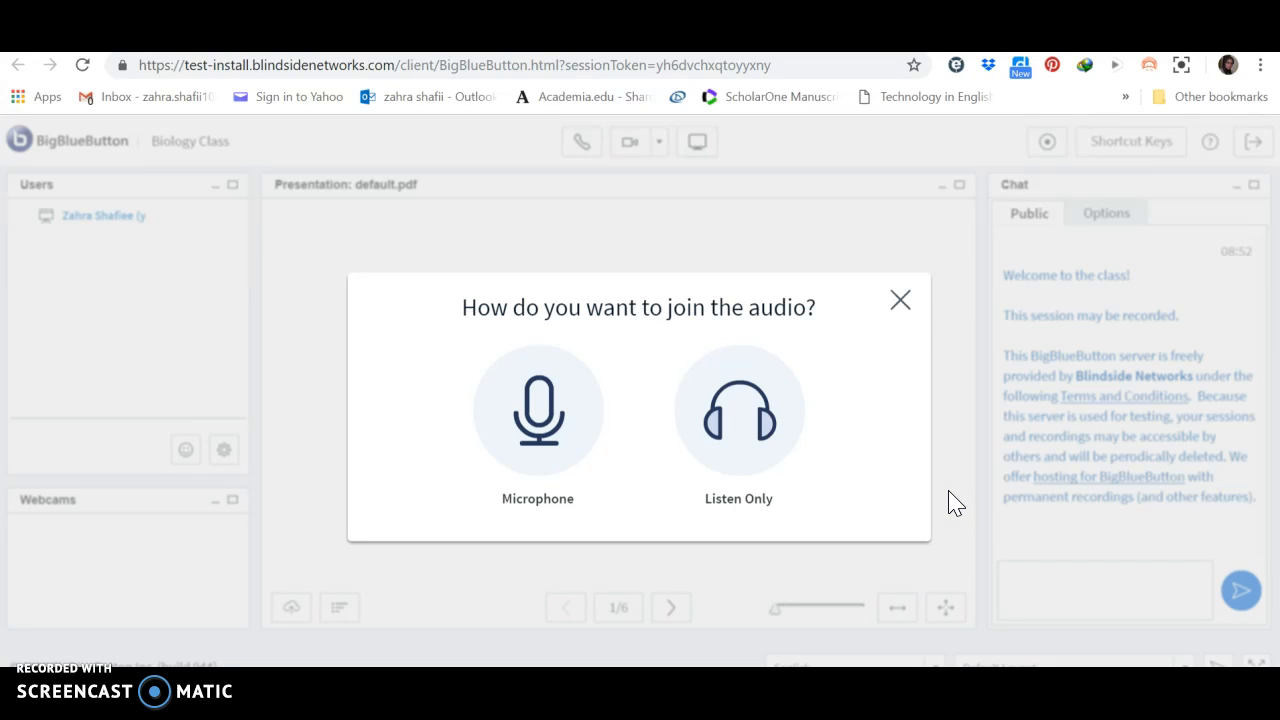
Join the session audio with the microphone, allow the browser to use it and confirm the echo test
click(941, 521)
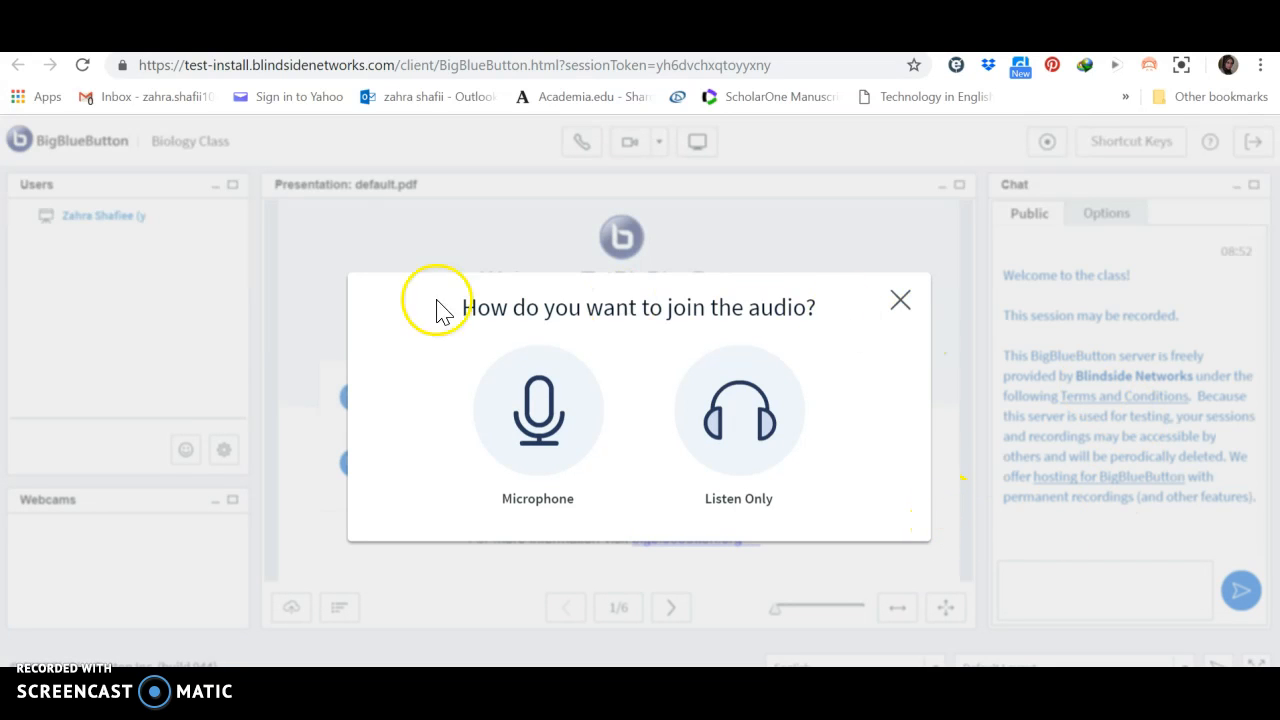
click(540, 462)
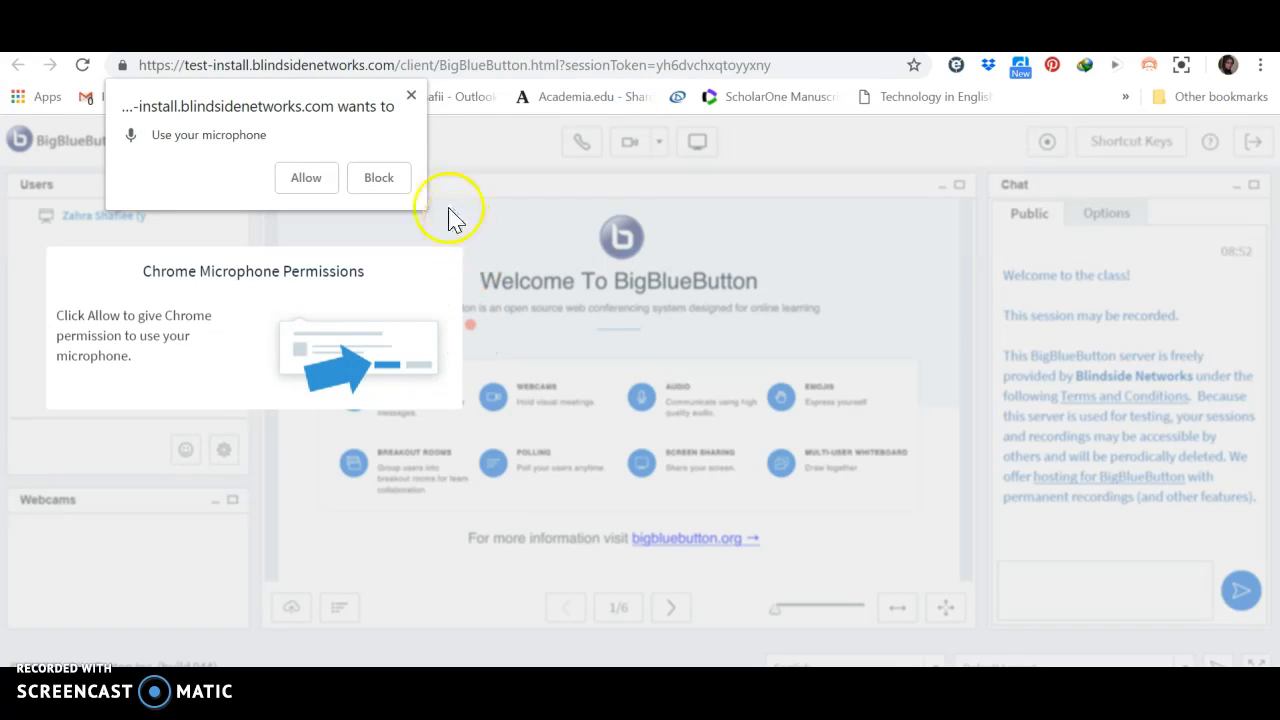
click(305, 180)
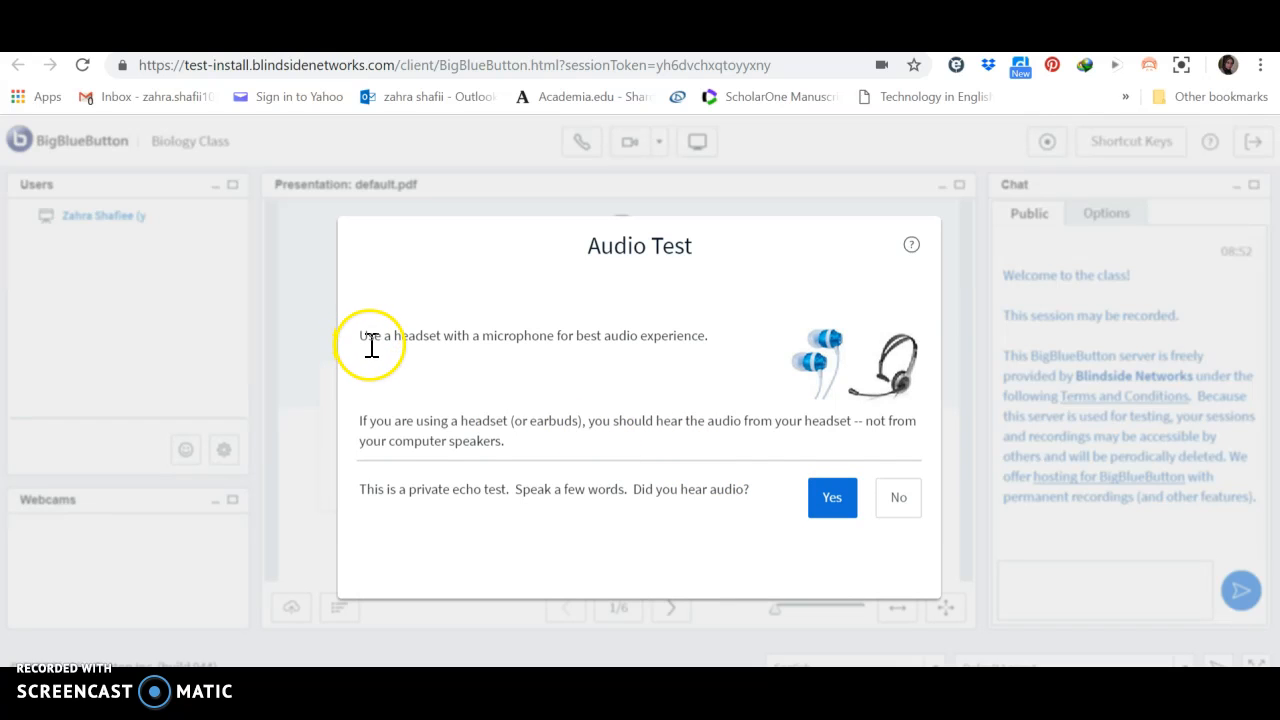
click(827, 508)
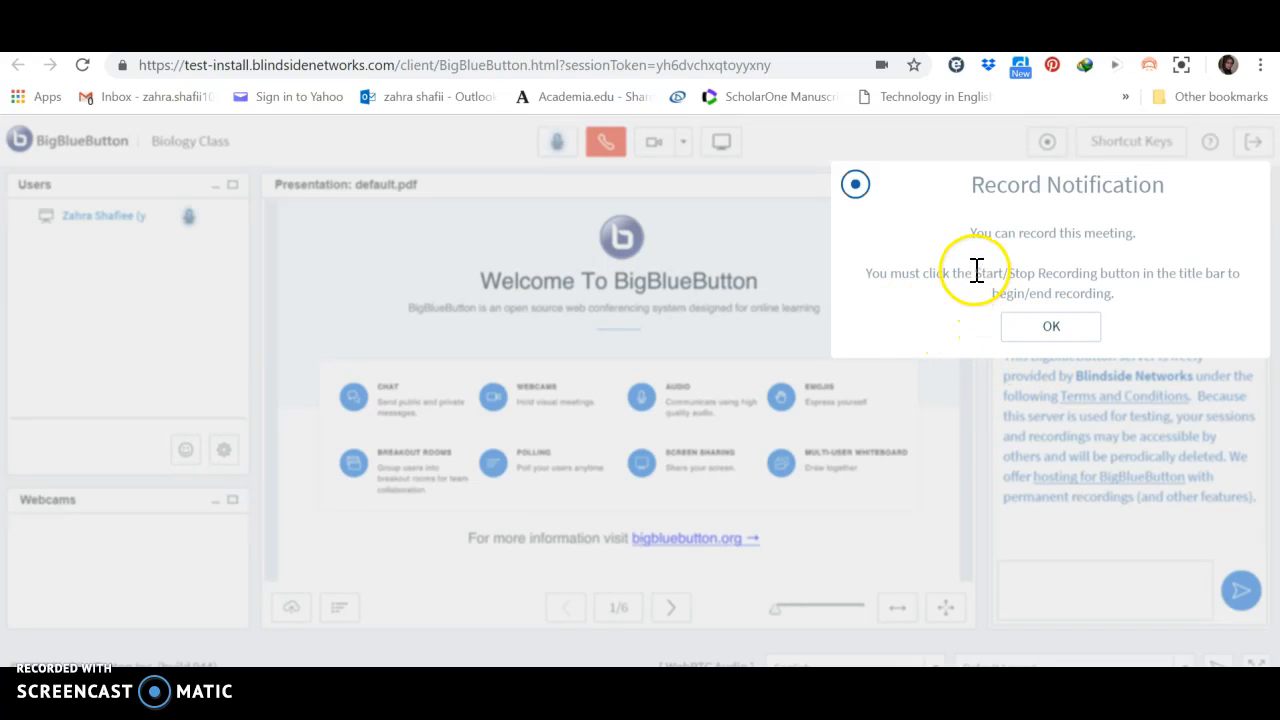
Dismiss the record notification and send the message "Hello All" in the public chat
click(958, 441)
click(1052, 331)
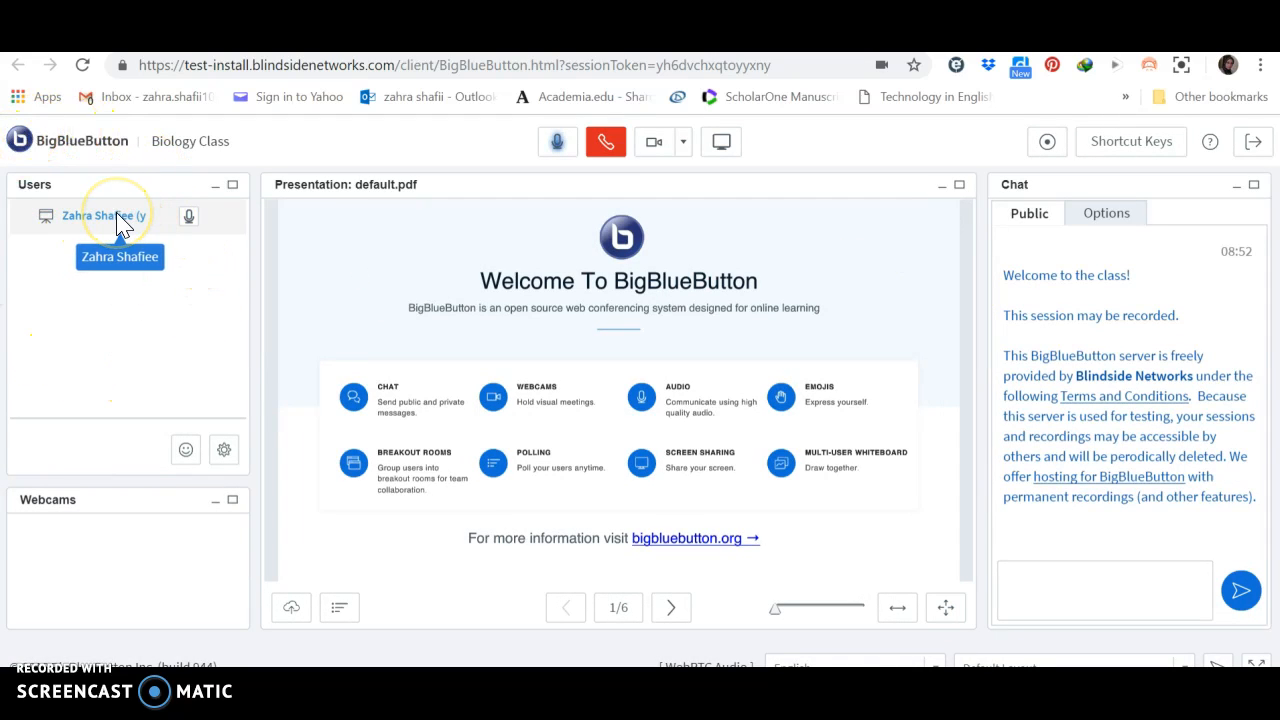
click(190, 216)
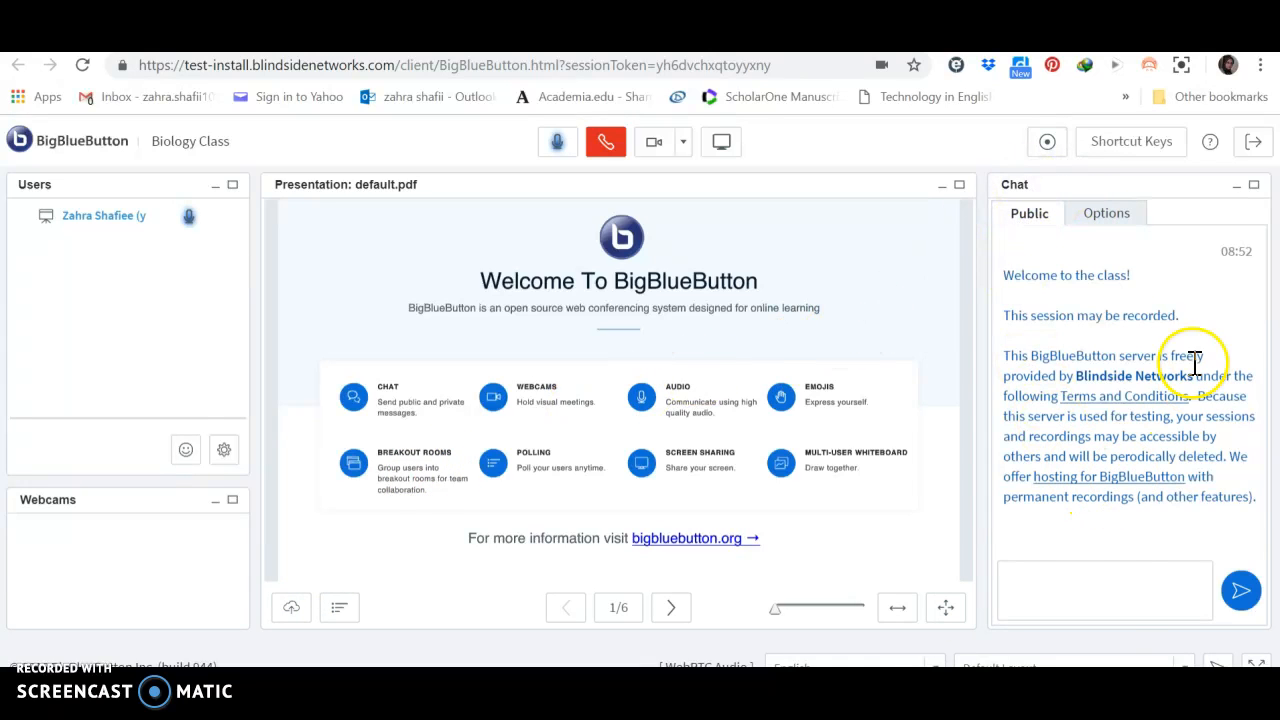
click(1058, 580)
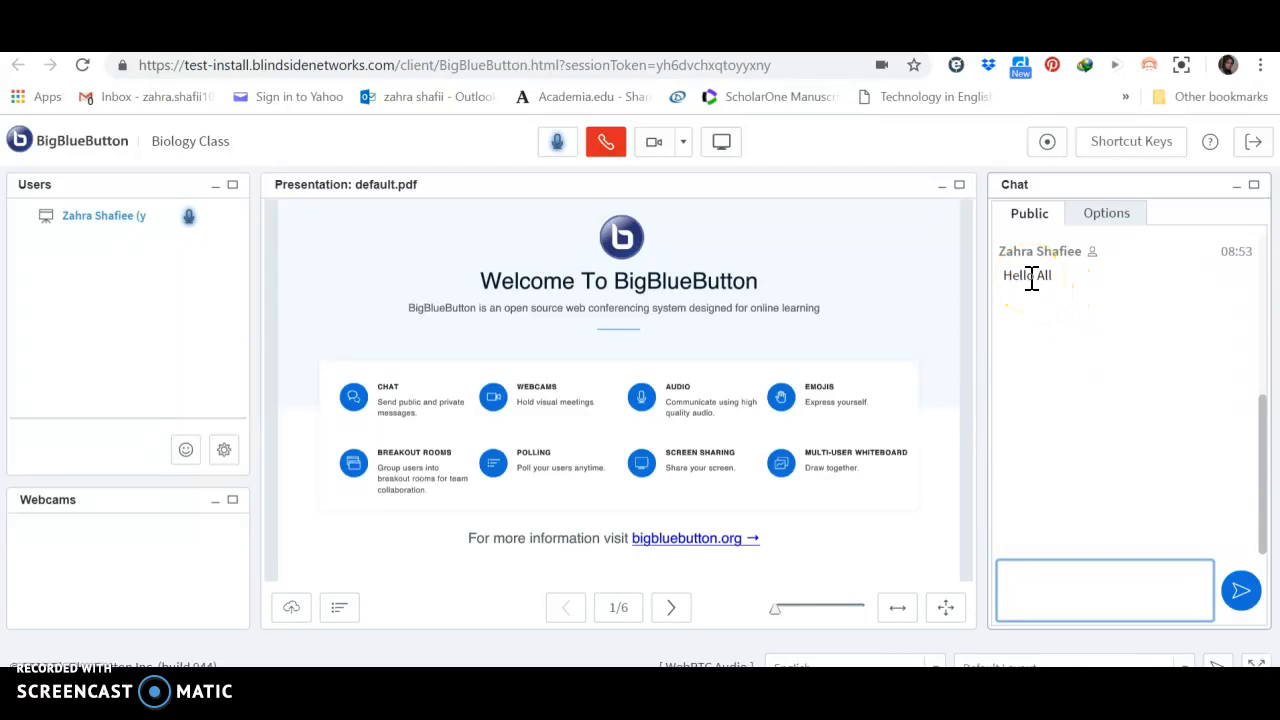
Draw two slanted freehand lines with the Pencil tool on the left half of the welcome slide
mouse_move(803, 558)
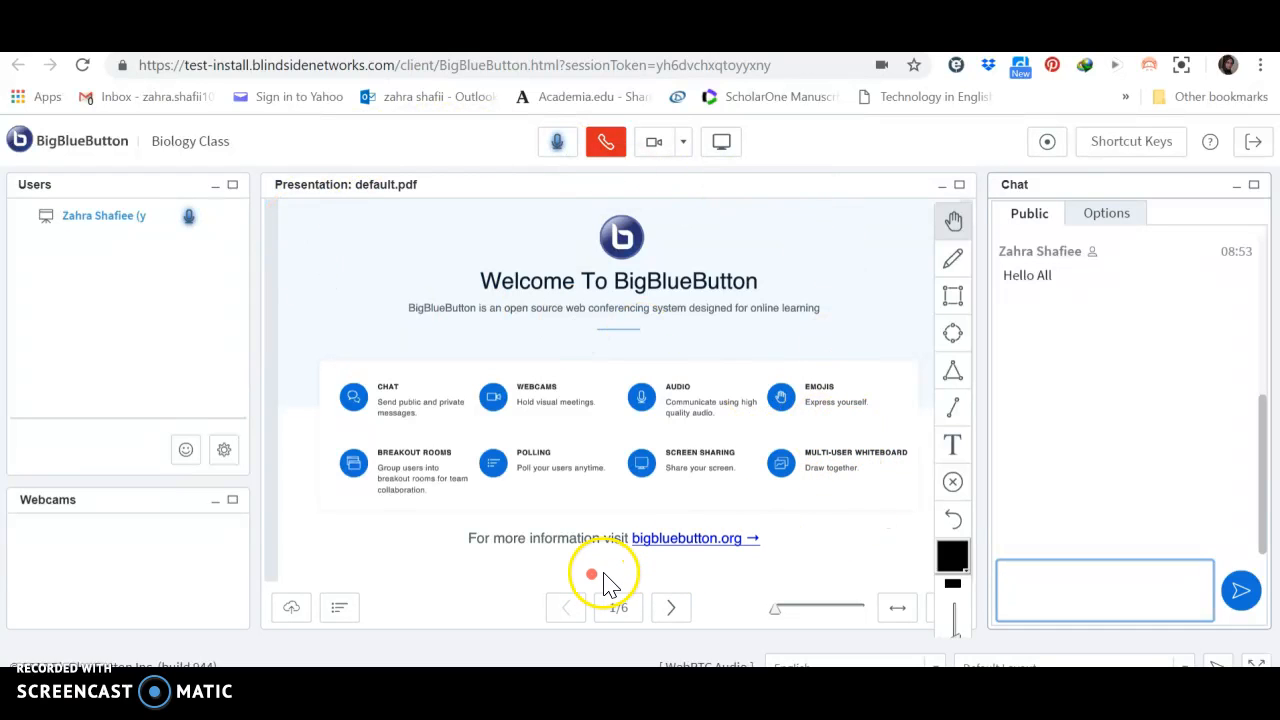
click(954, 224)
click(741, 321)
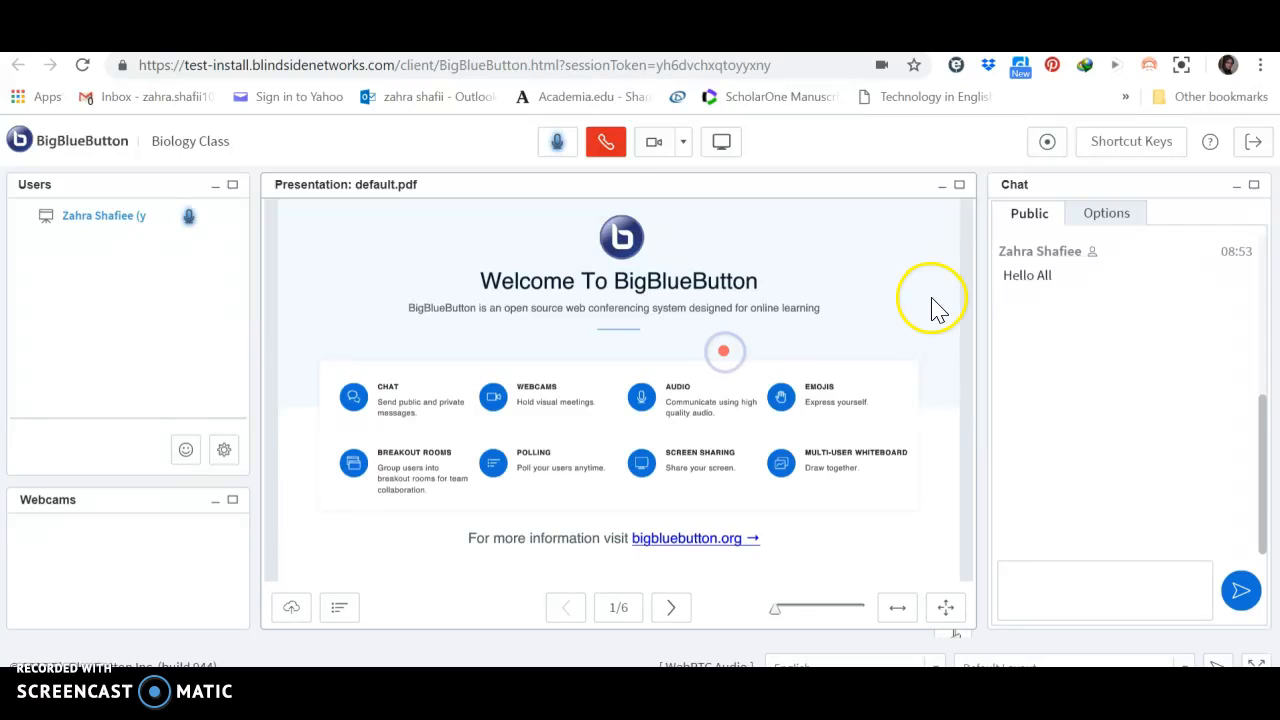
mouse_move(956, 250)
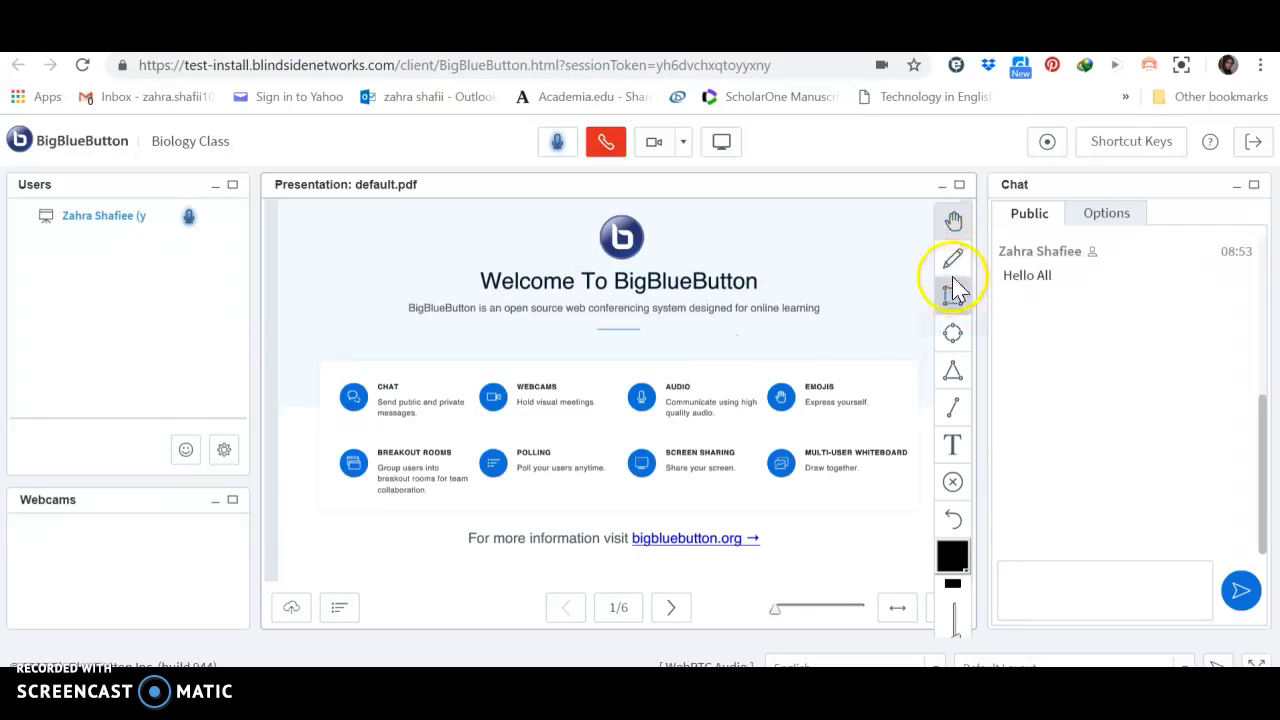
click(953, 261)
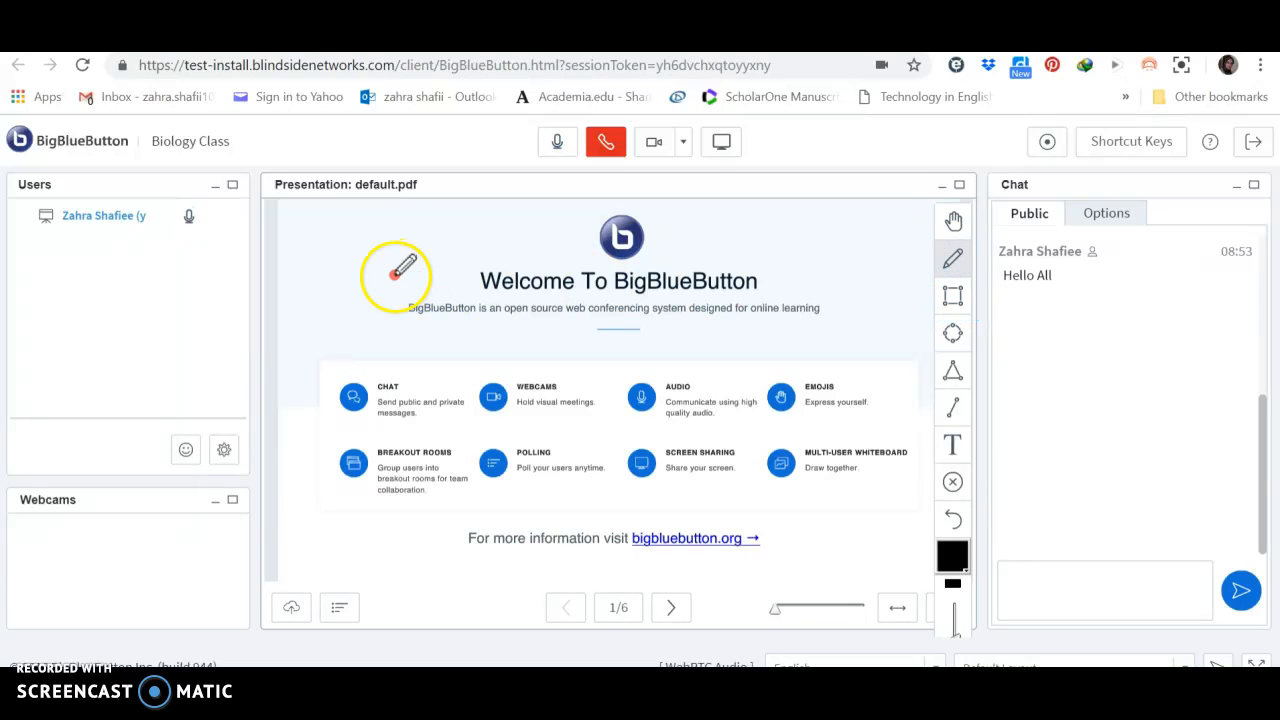
drag(395, 274, 460, 465)
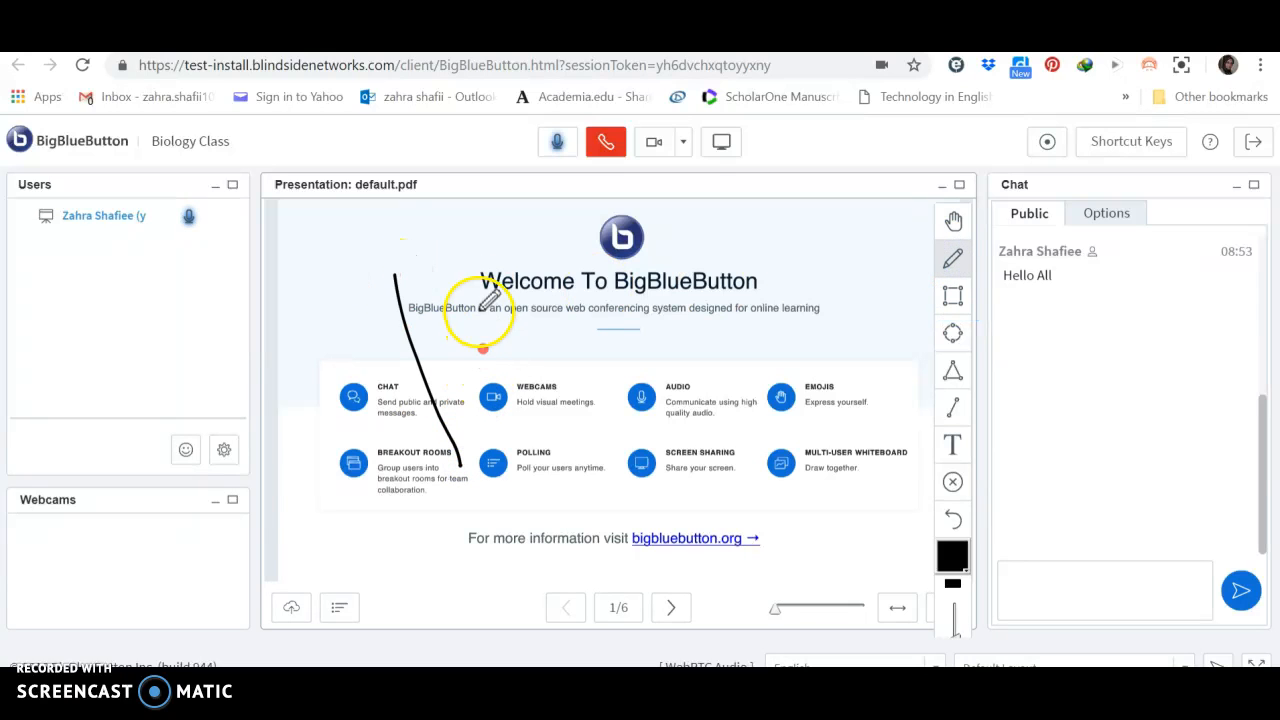
drag(468, 266, 540, 430)
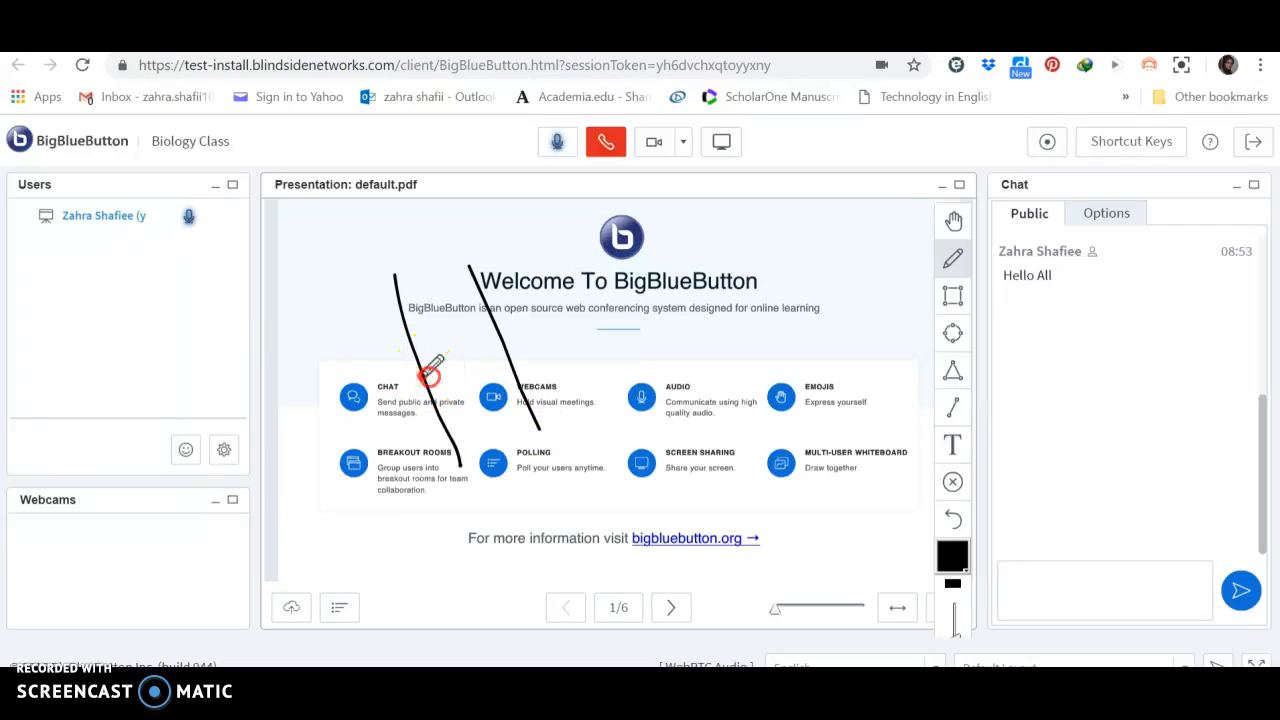
right_click(512, 350)
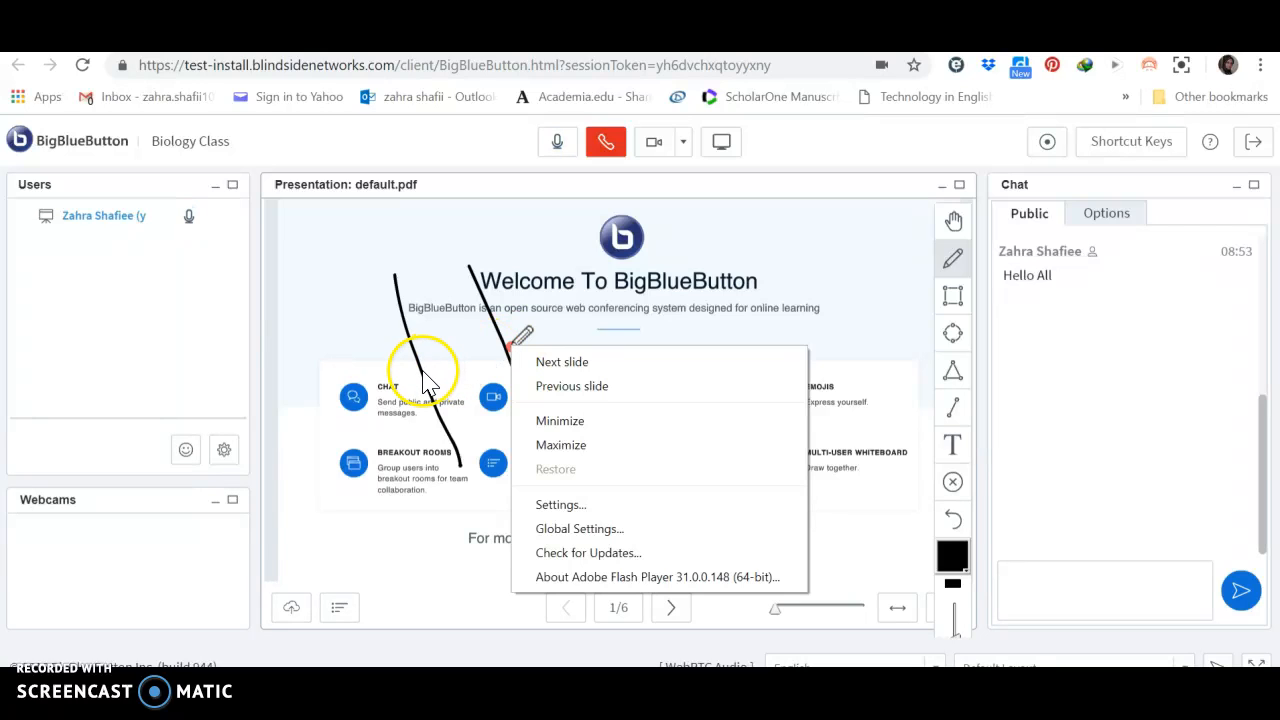
click(425, 380)
right_click(510, 340)
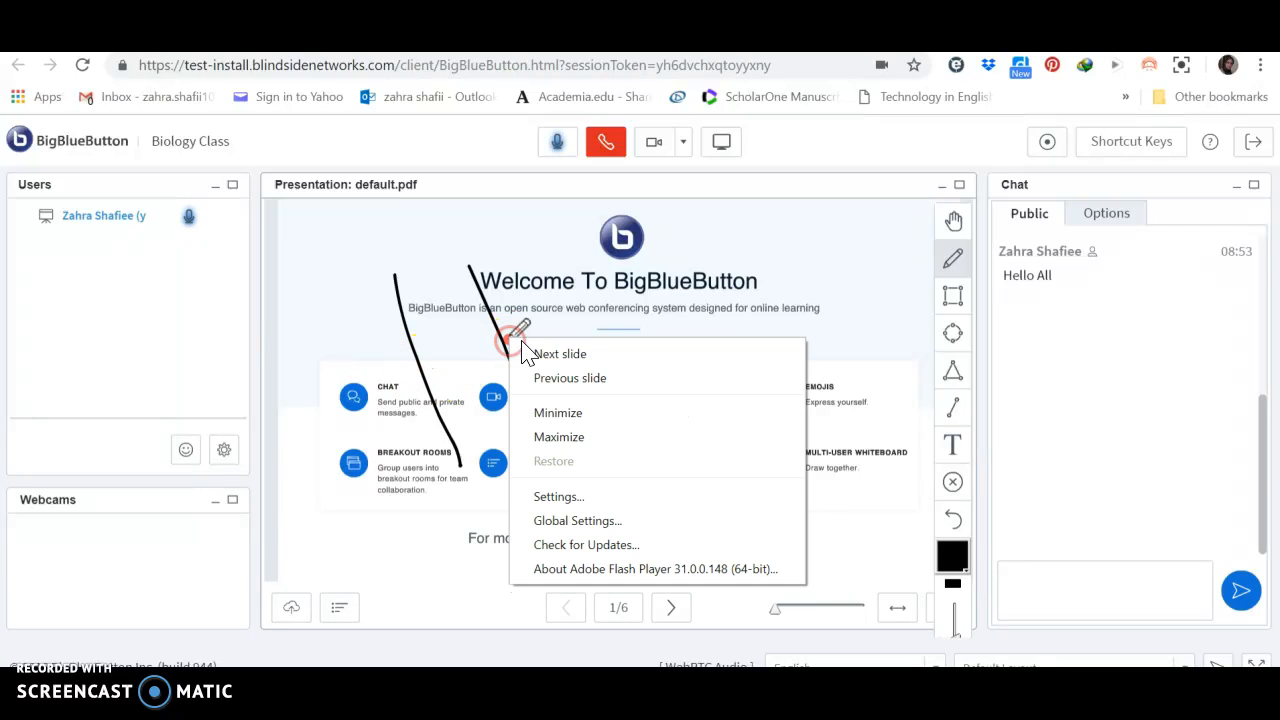
click(572, 308)
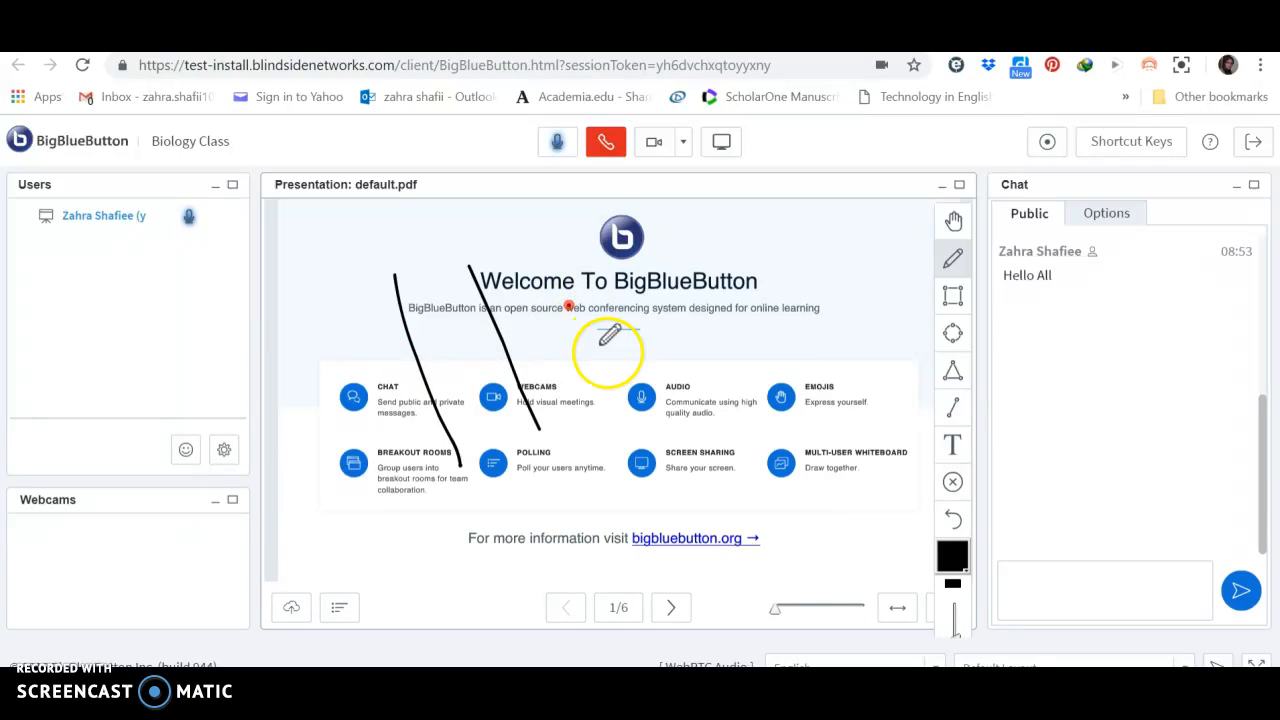
click(652, 407)
click(661, 292)
Advance to the blank whiteboard slide, go back to the welcome slide and return to slide 2
right_click(668, 292)
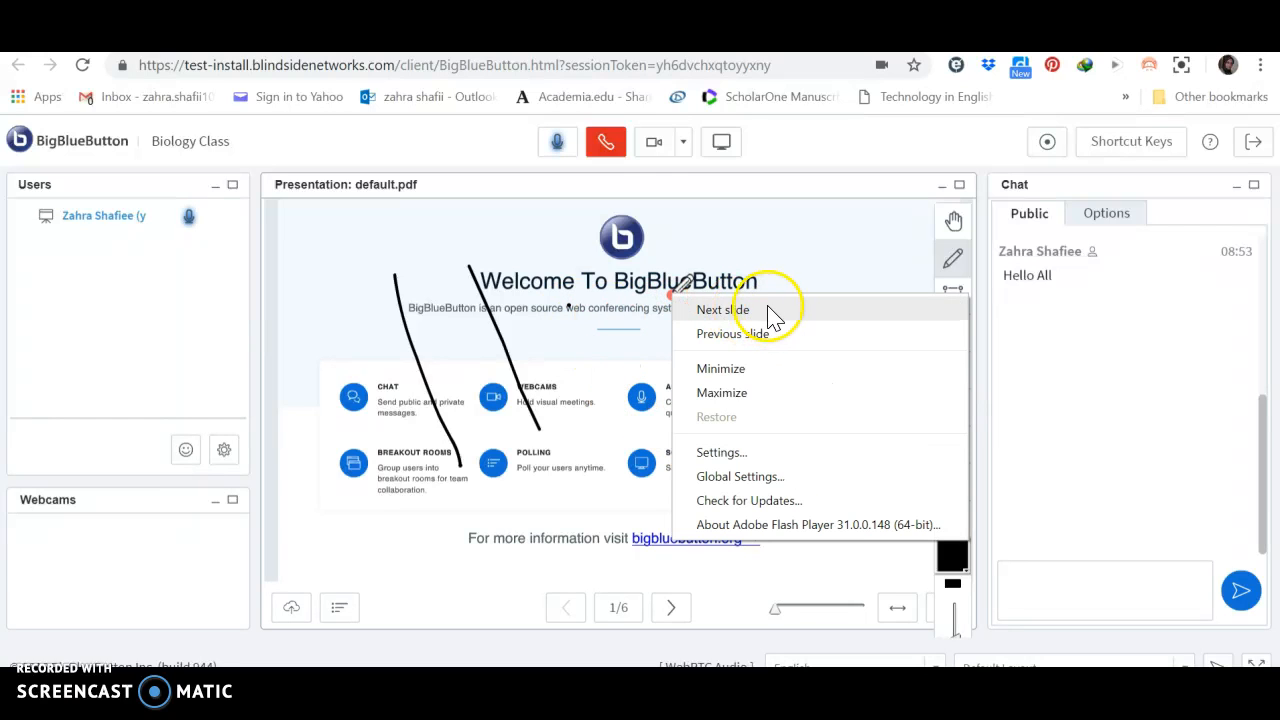
click(765, 318)
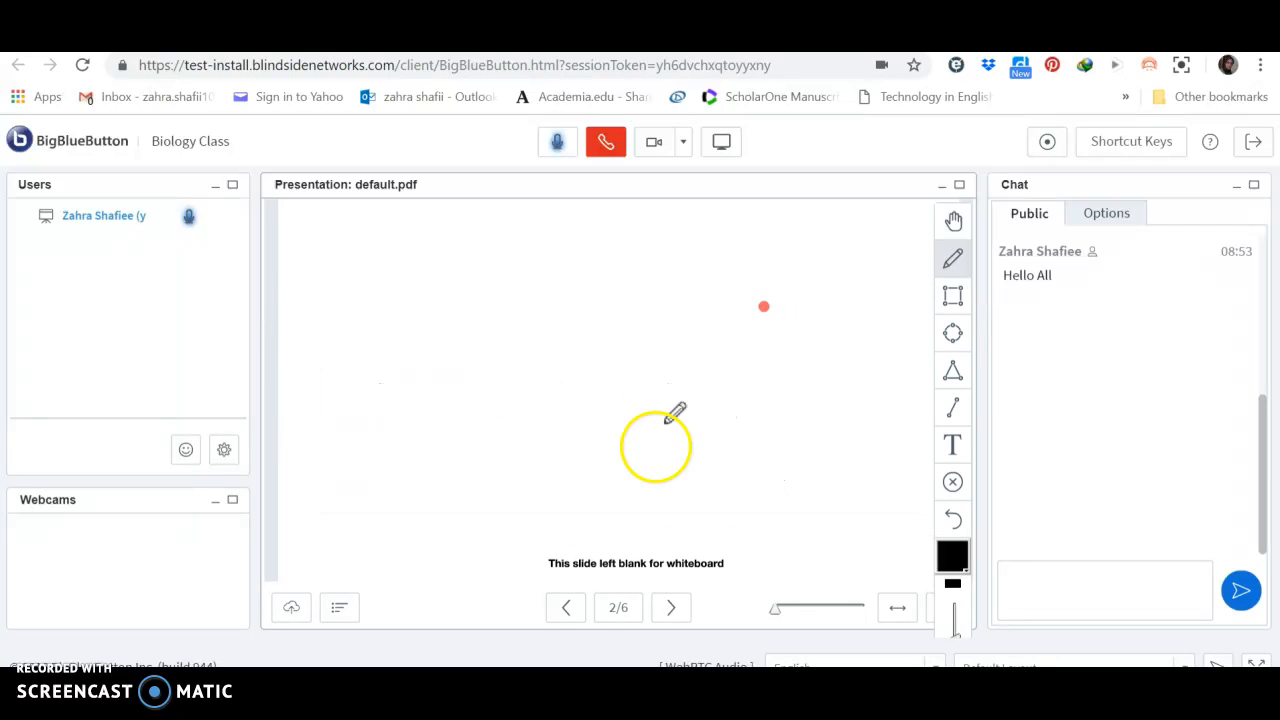
click(570, 608)
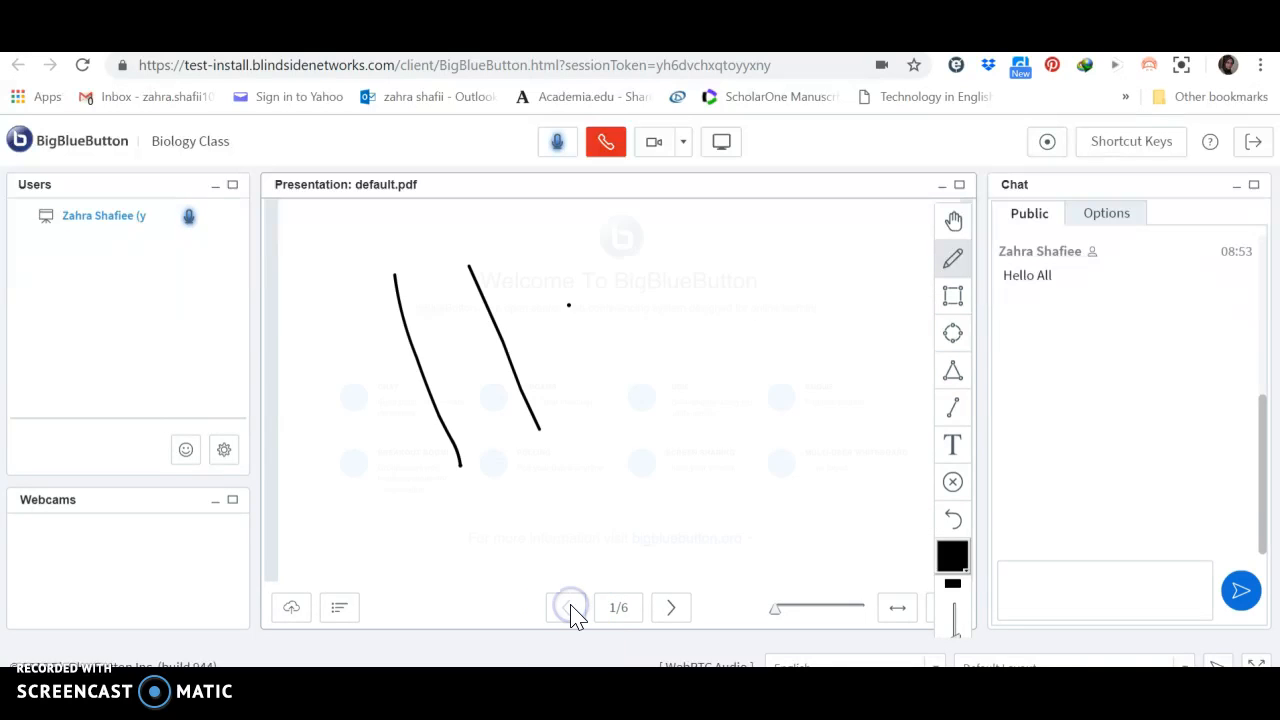
click(667, 608)
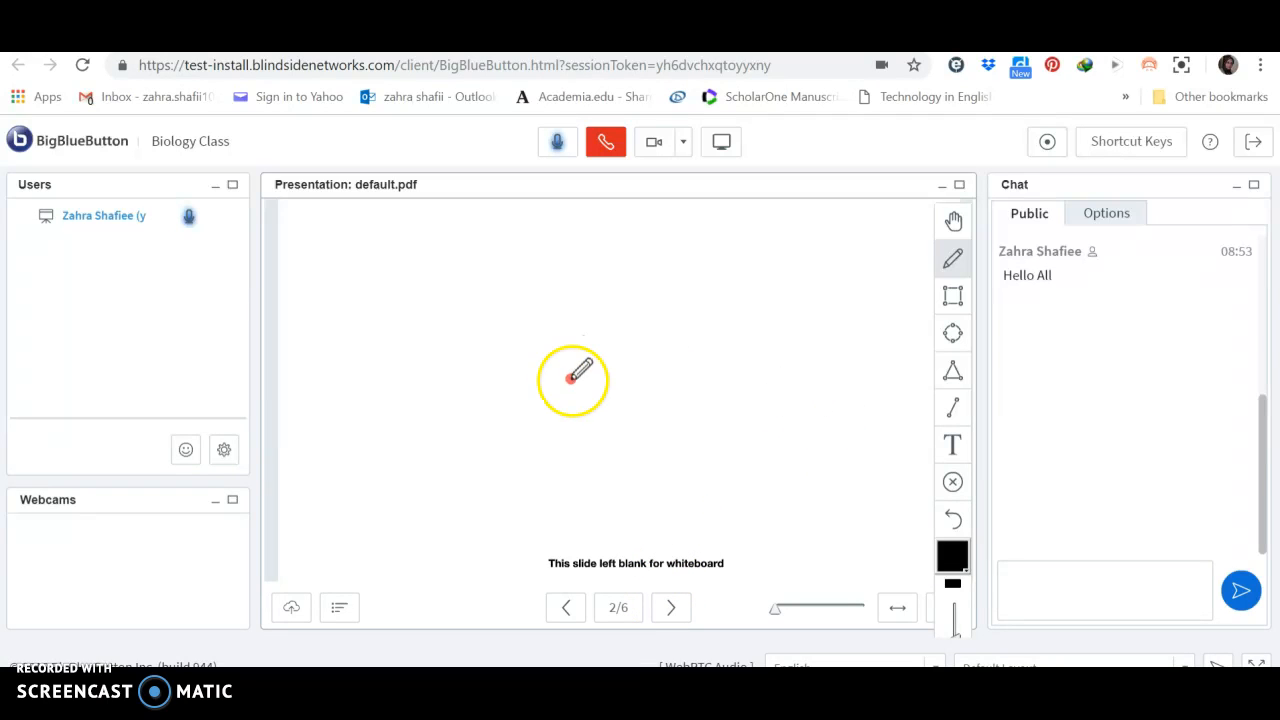
right_click(603, 380)
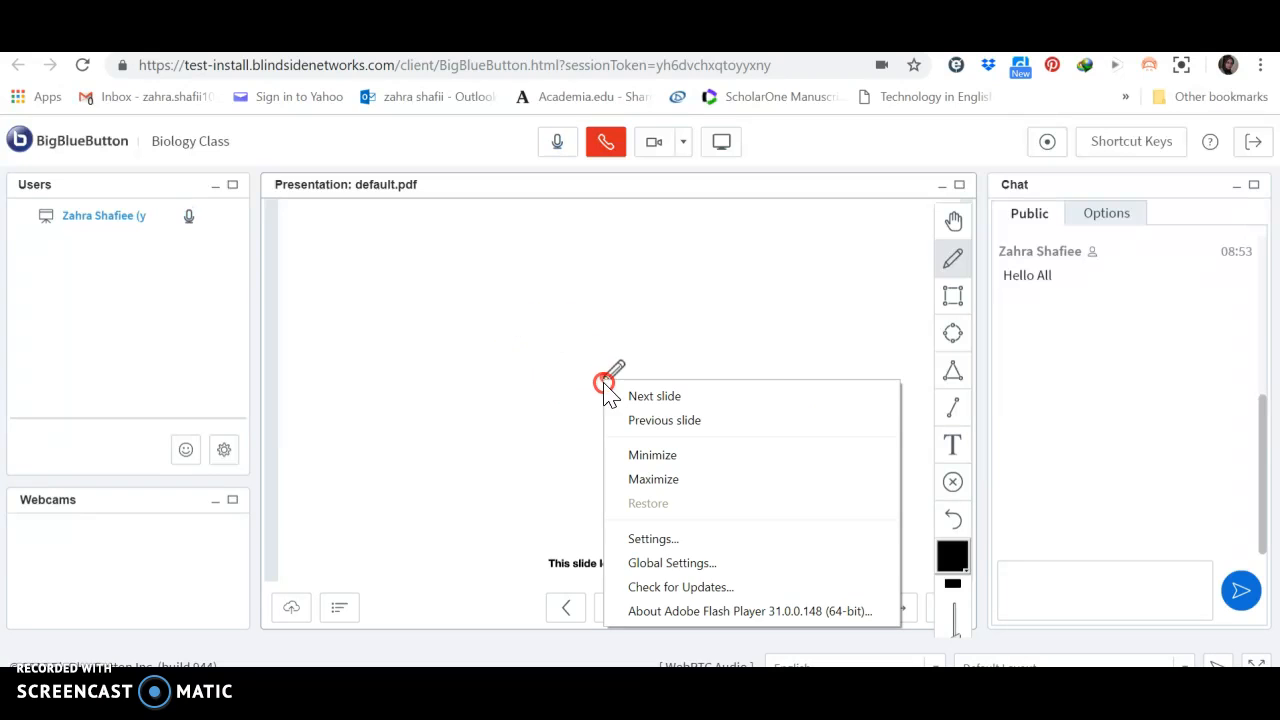
click(939, 277)
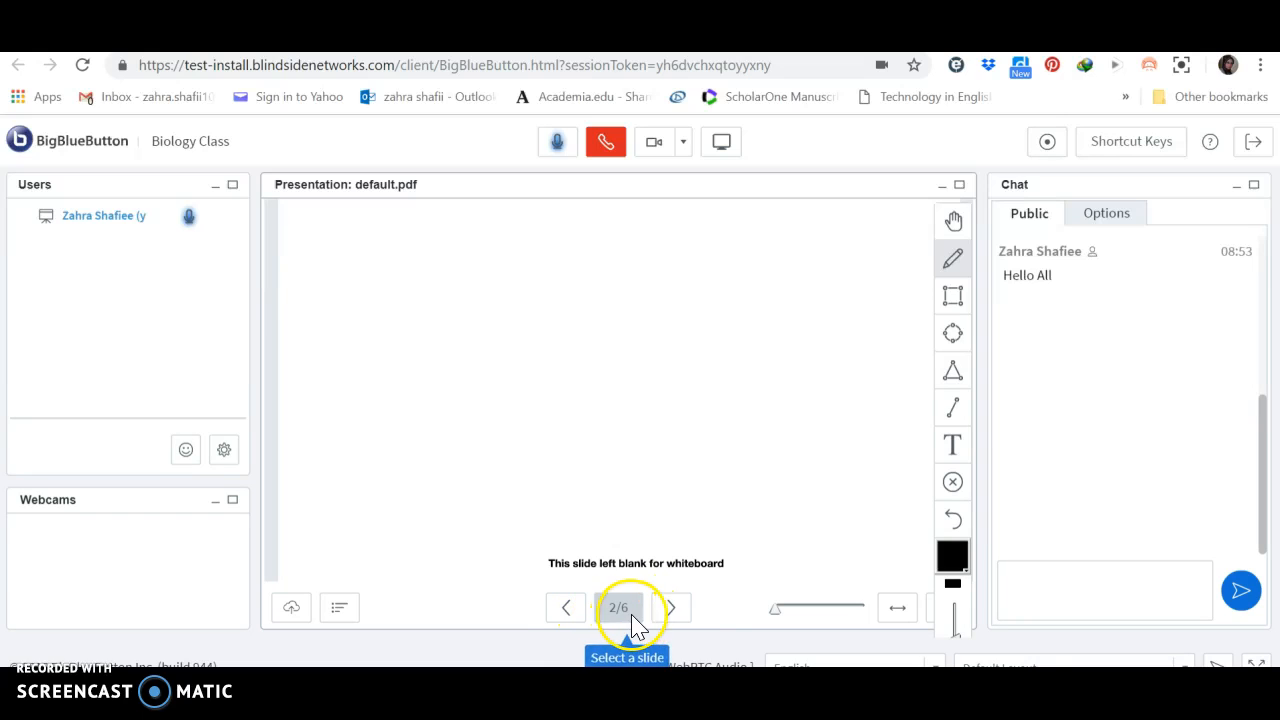
right_click(802, 612)
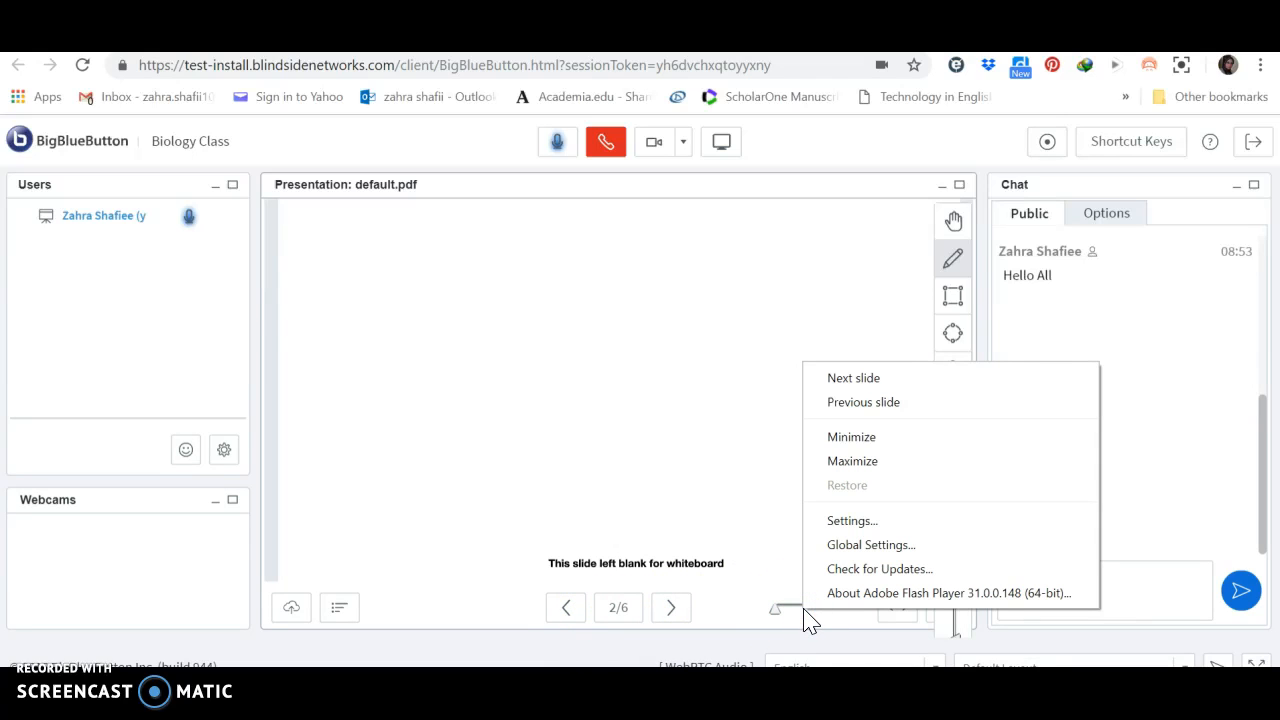
click(952, 296)
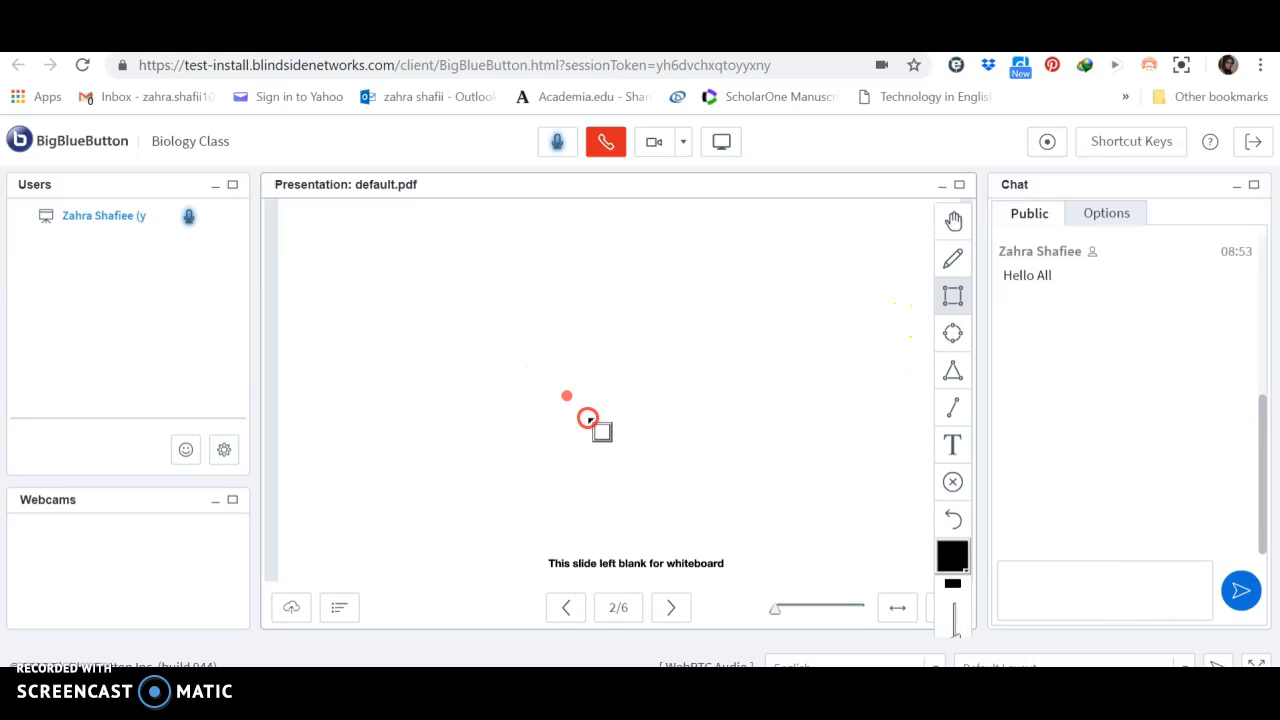
right_click(589, 420)
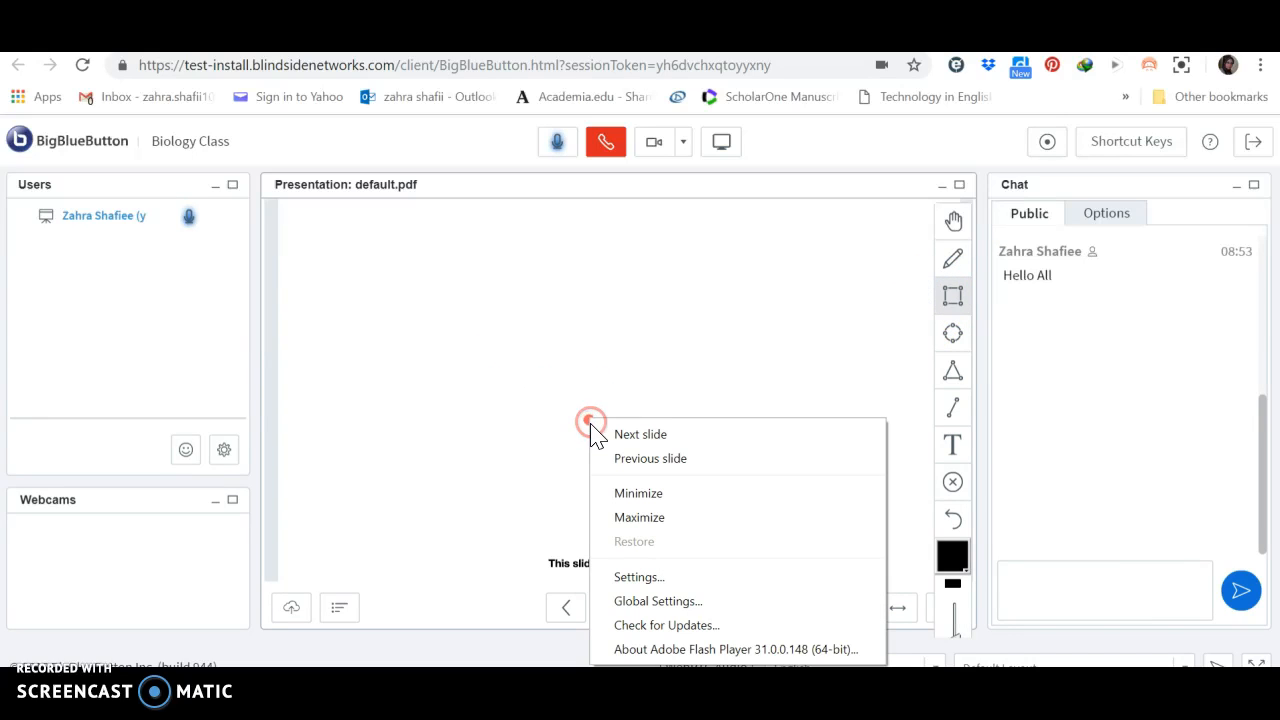
click(957, 221)
right_click(573, 296)
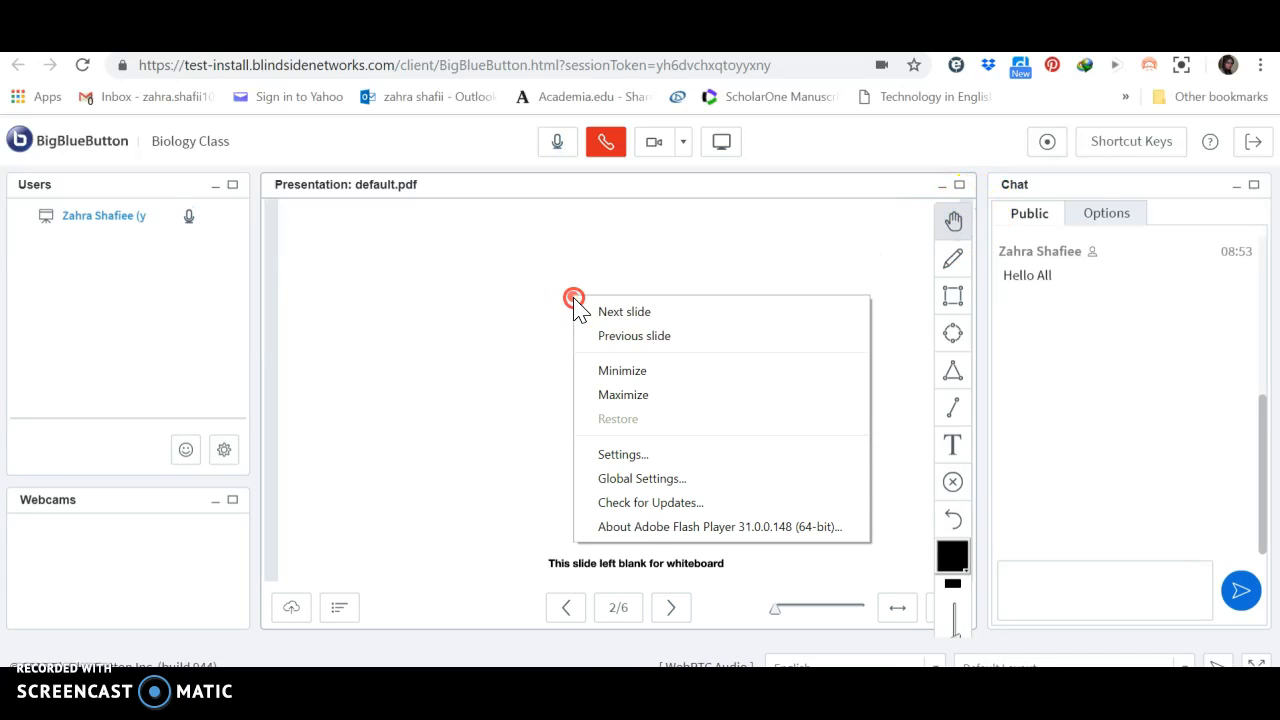
click(841, 232)
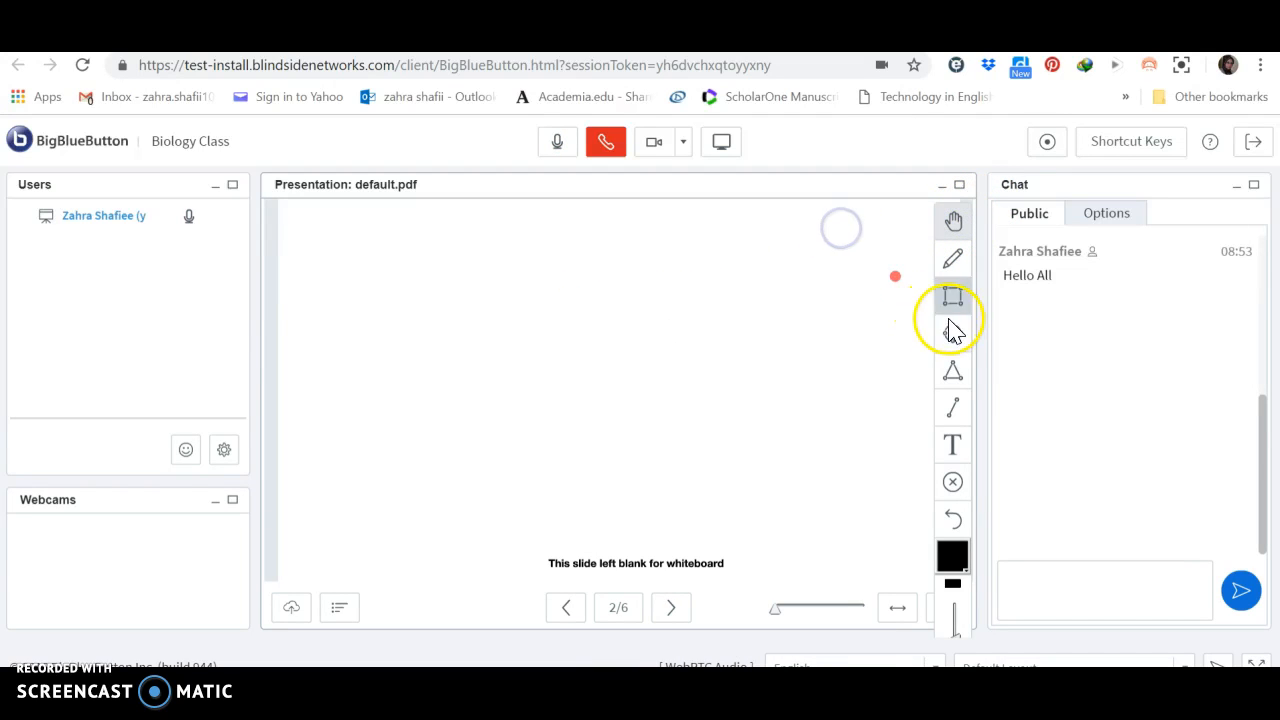
Set the drawing colour to green and place two tiny ellipses on the blank whiteboard slide
click(955, 332)
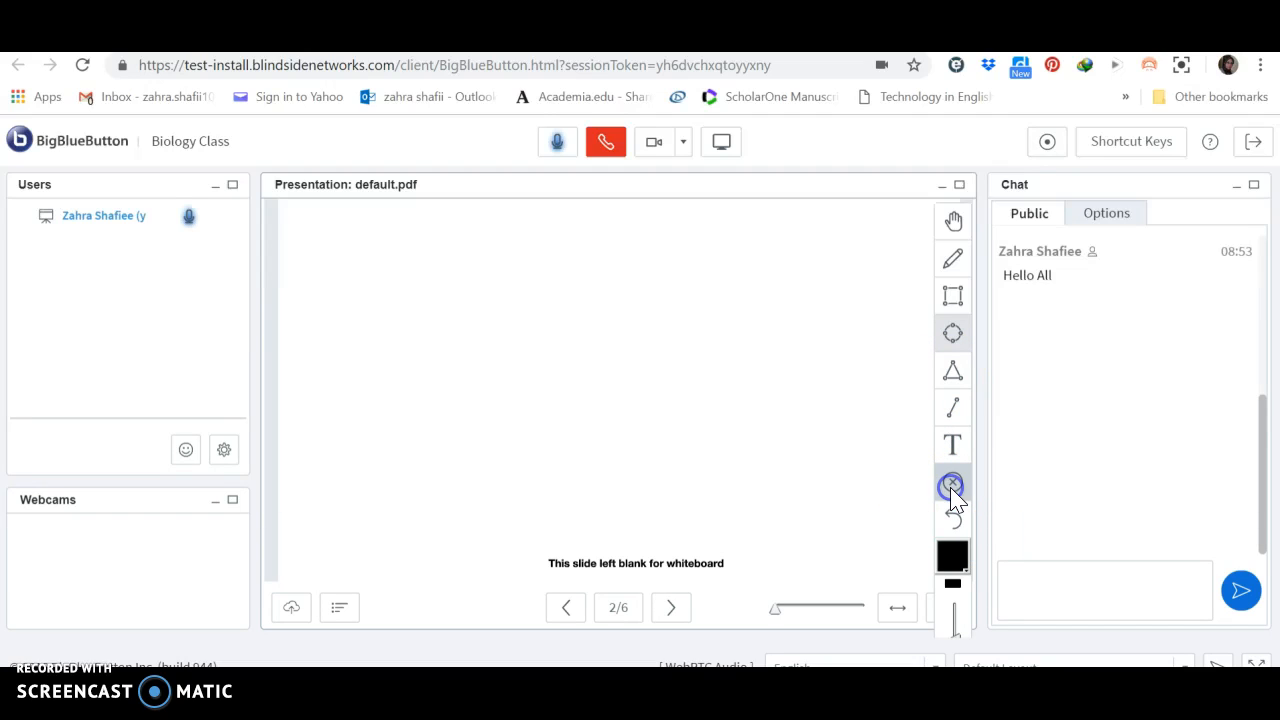
click(955, 568)
drag(966, 628, 996, 633)
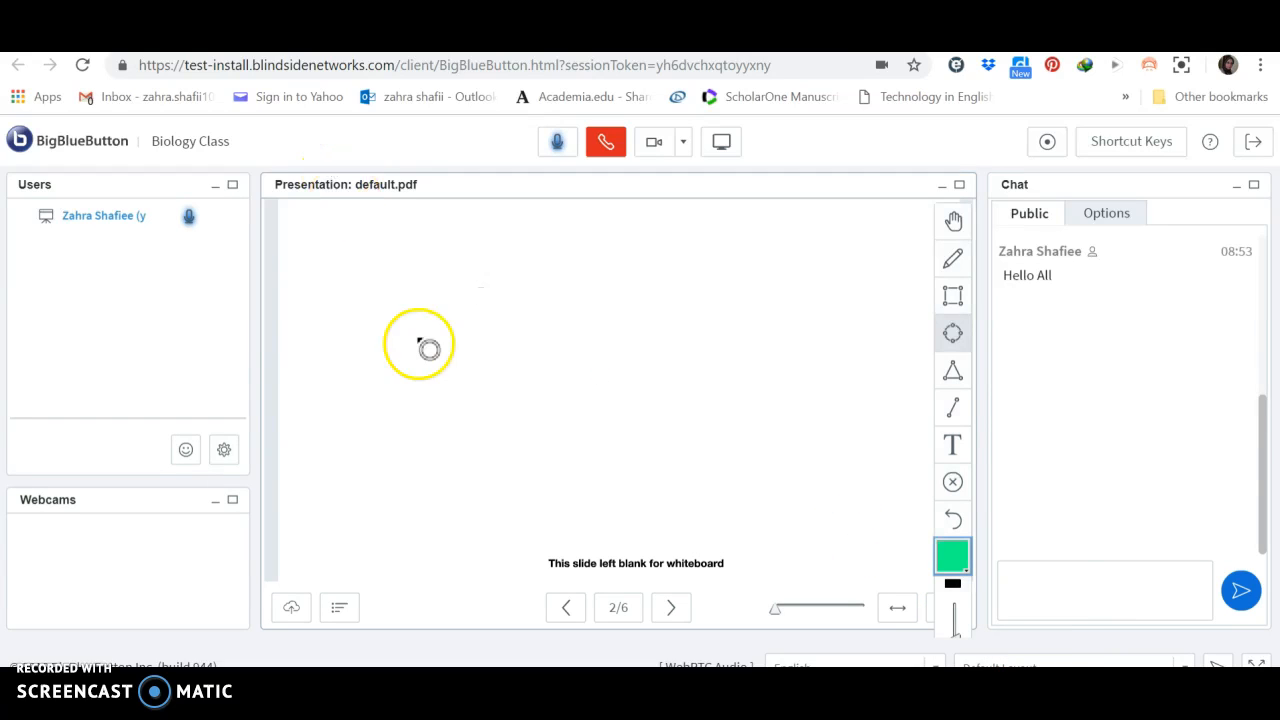
right_click(617, 381)
click(618, 386)
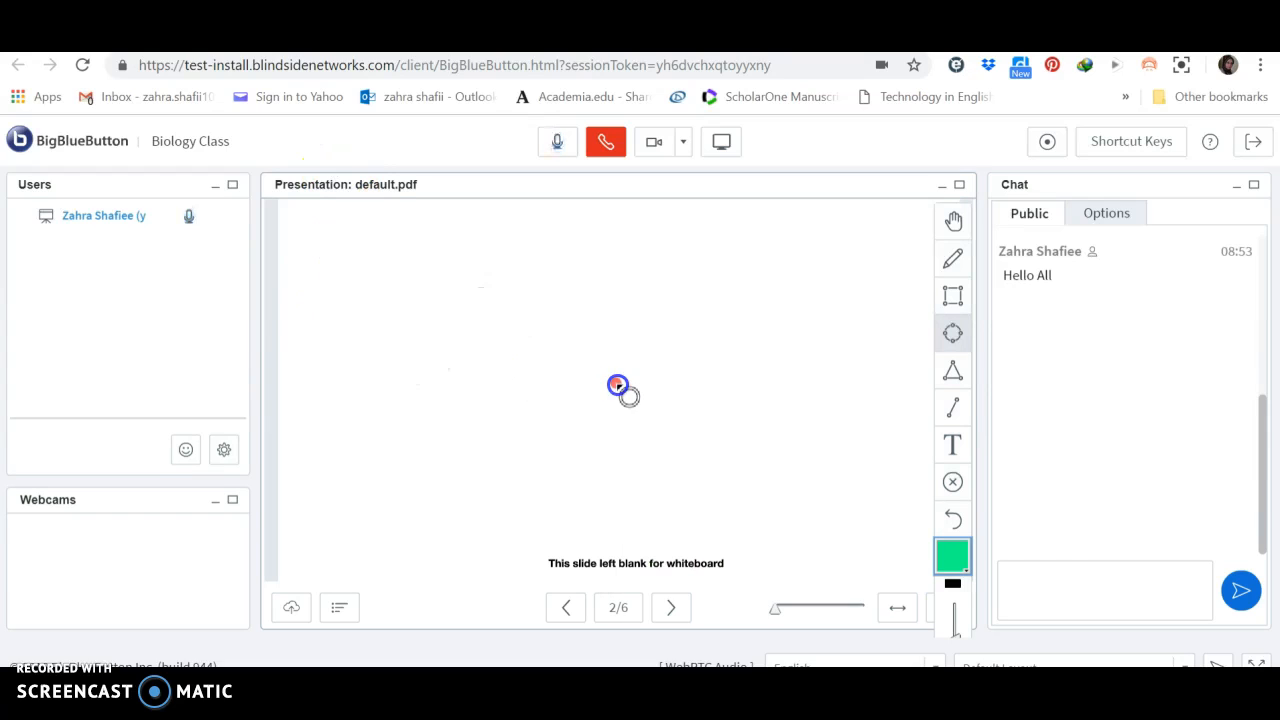
right_click(494, 381)
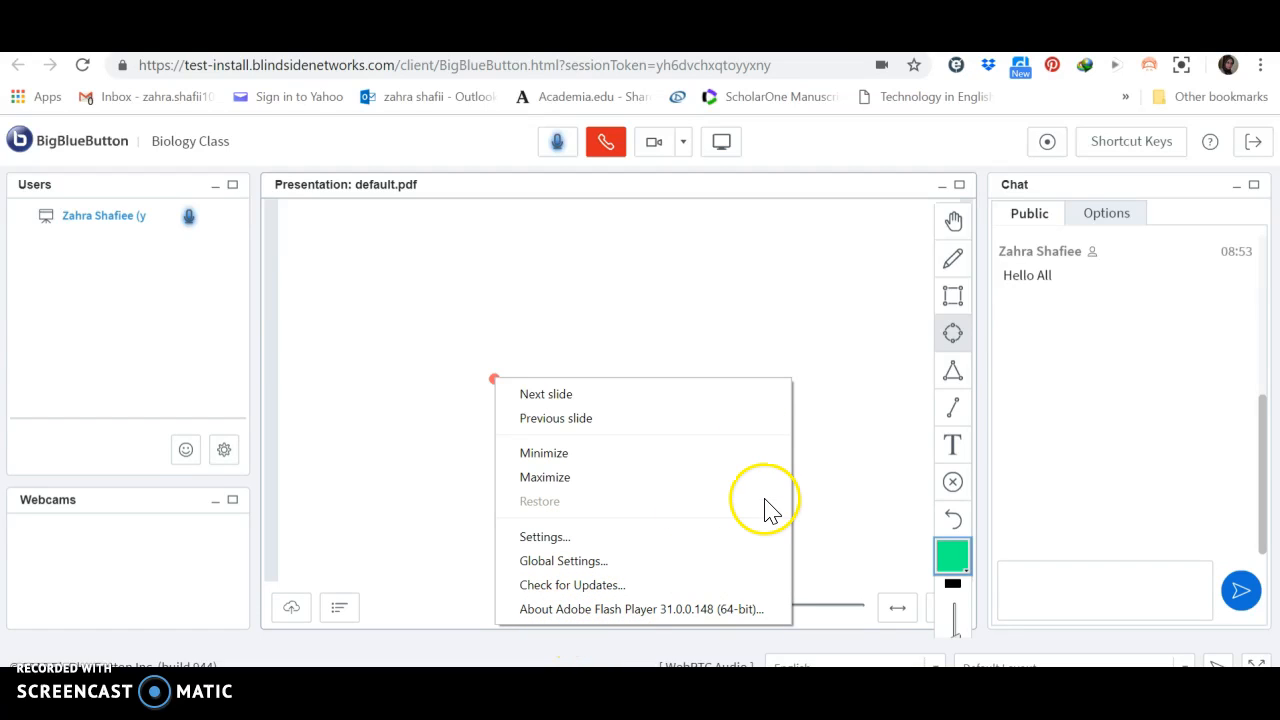
click(838, 488)
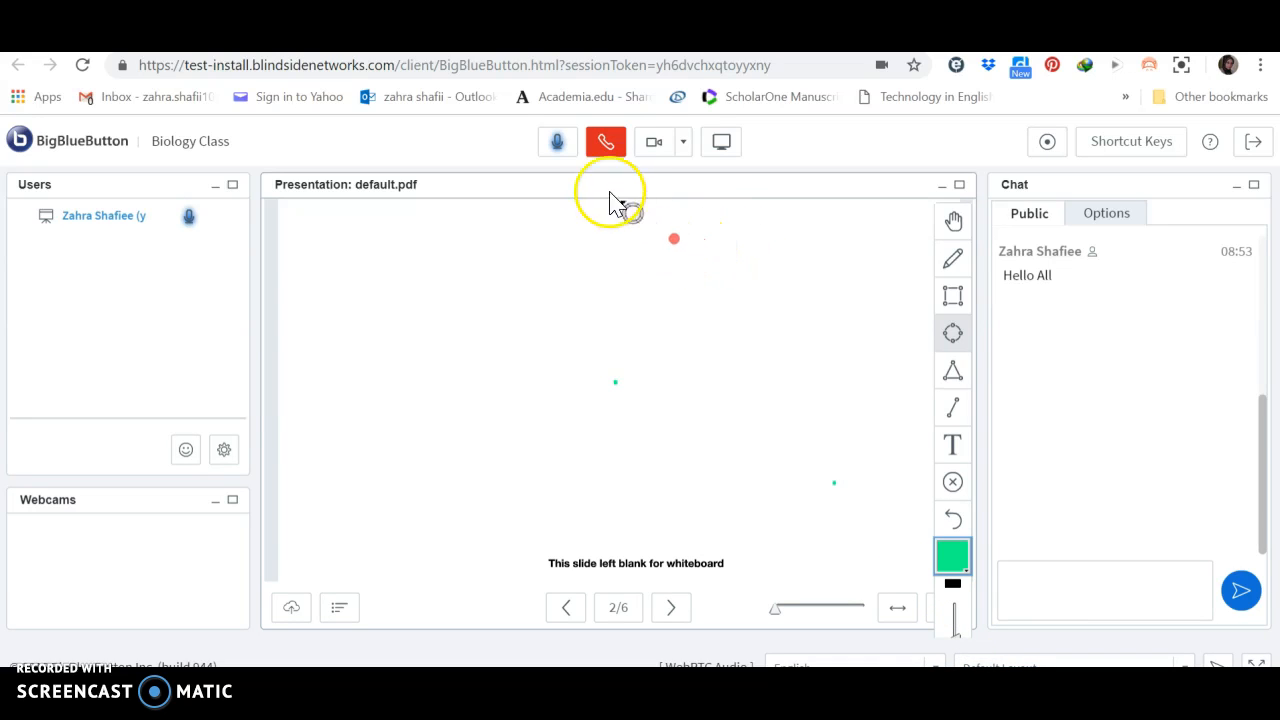
Toggle the session microphone and open the screen share publish window
click(557, 143)
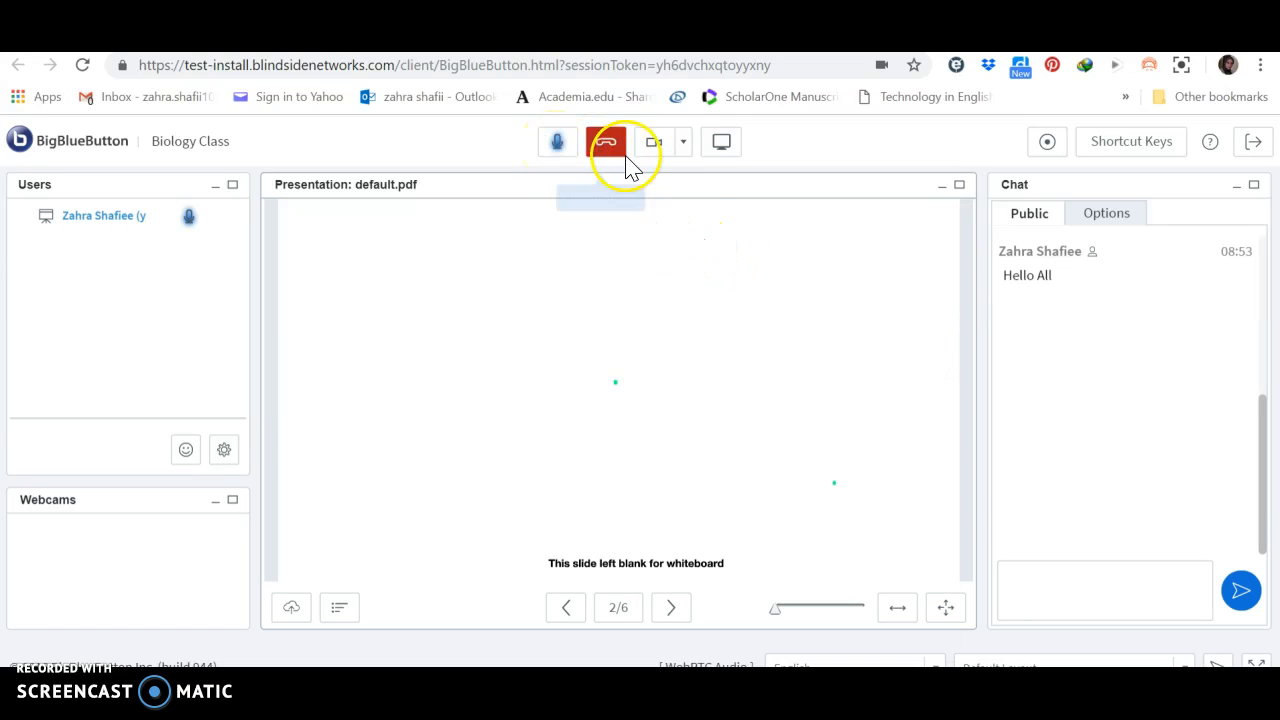
click(718, 150)
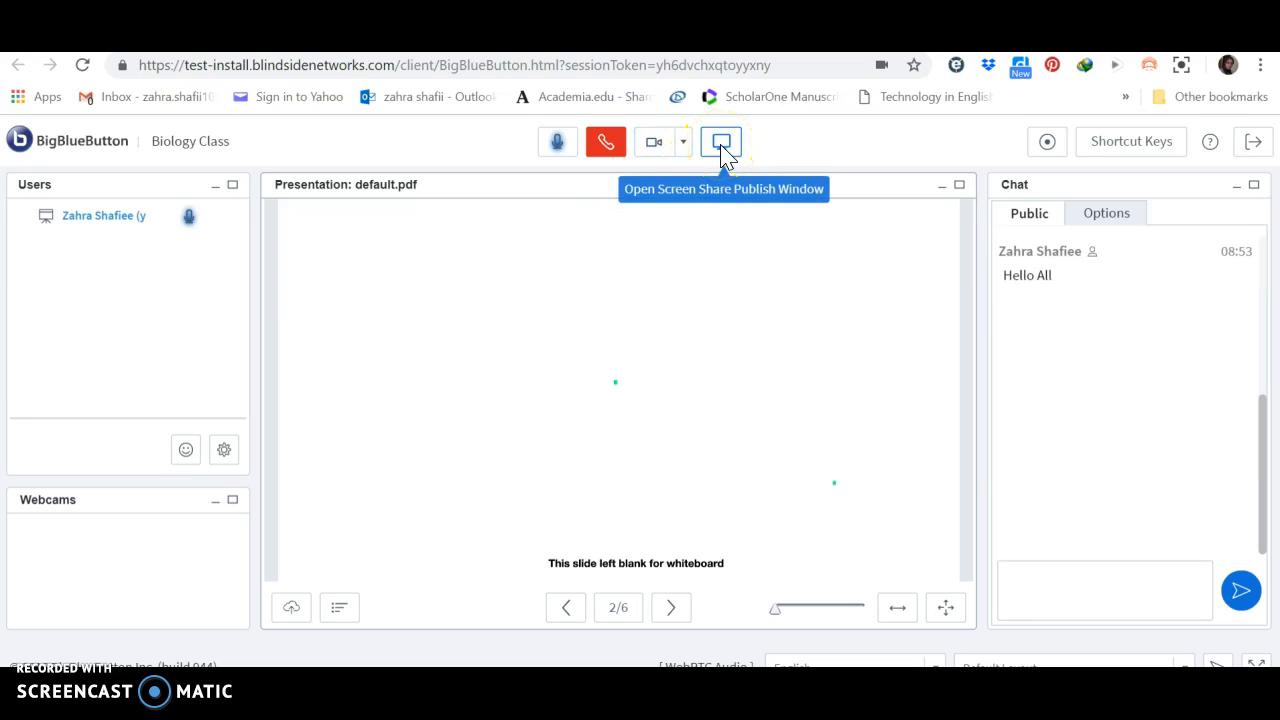